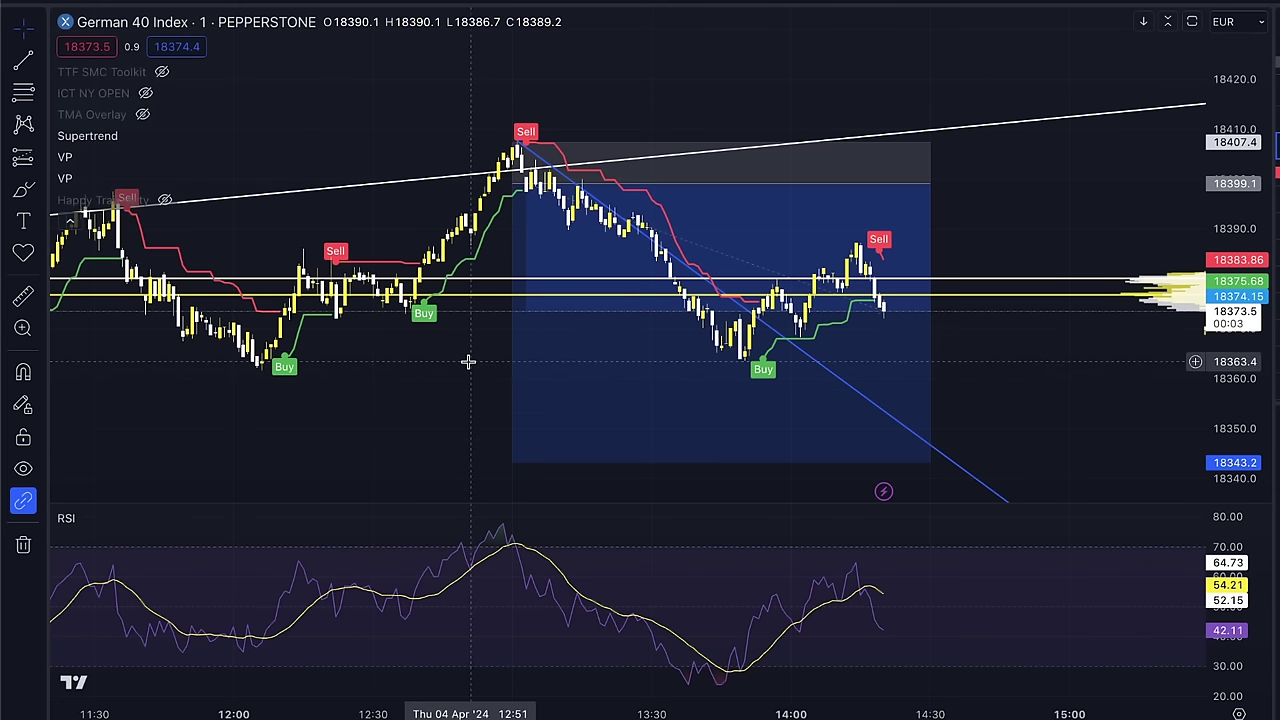
Pan the German 40 one-minute chart slightly right to reveal earlier bars
{"action": "left_click_drag", "start_coordinate": [468, 361], "coordinate": [520, 366]}
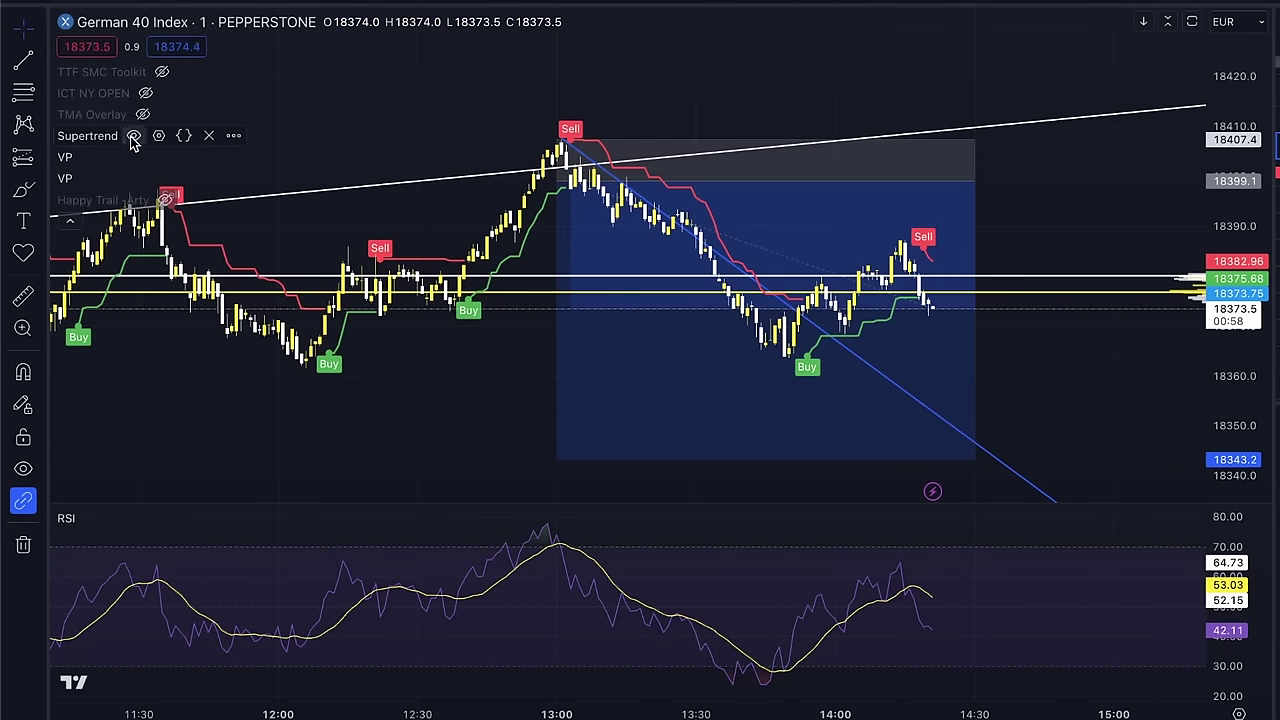
Hide the Supertrend and both VP indicators, then collapse the indicator legend
{"action": "left_click", "coordinate": [133, 137]}
{"action": "left_click", "coordinate": [88, 157]}
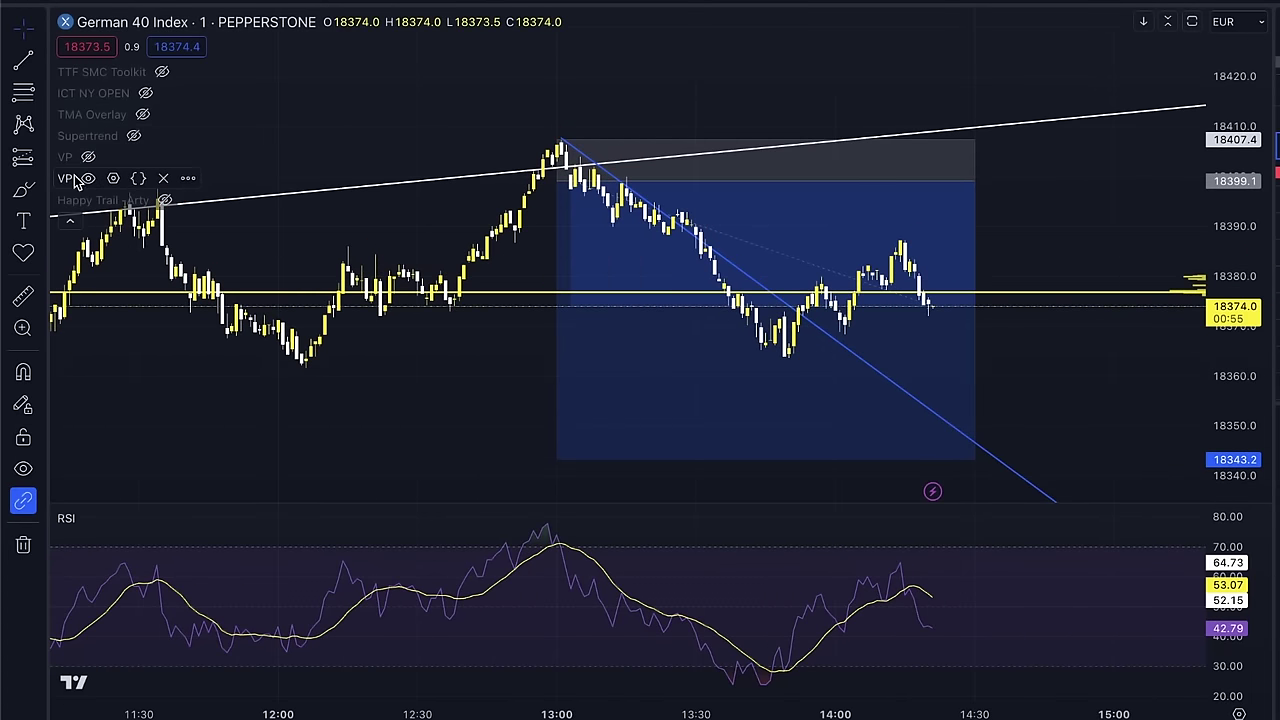
{"action": "left_click", "coordinate": [87, 179]}
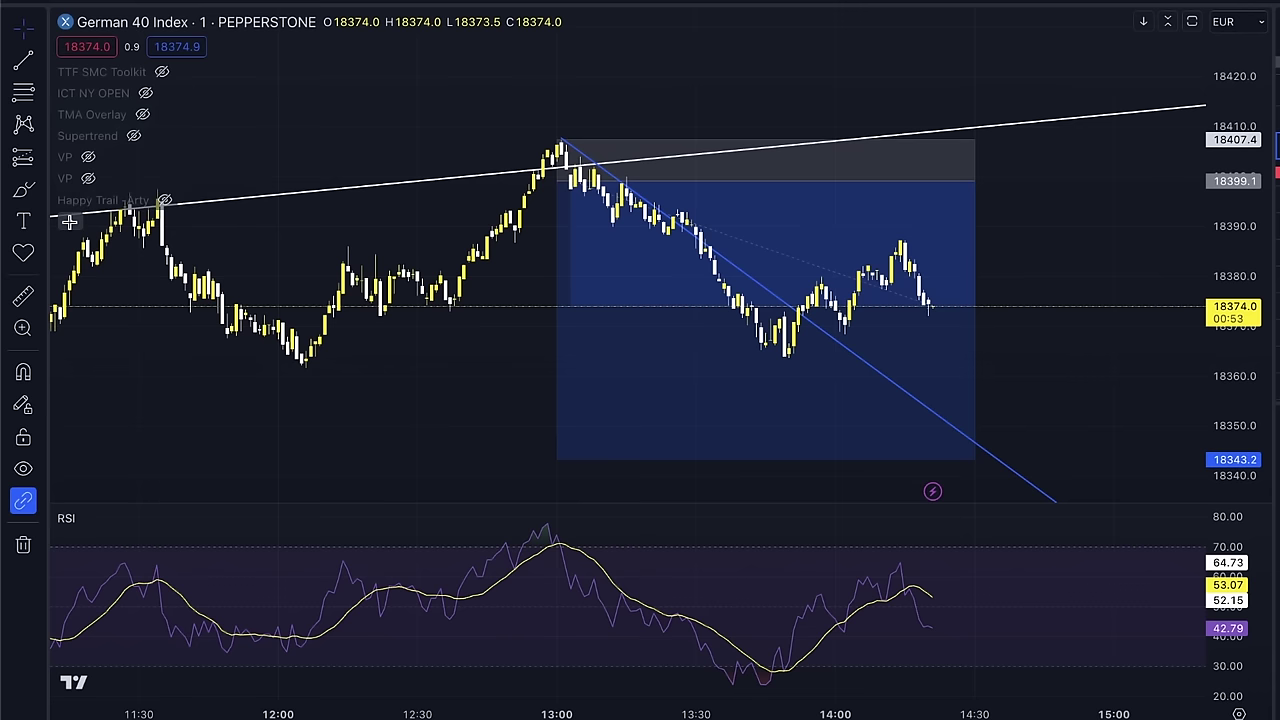
{"action": "left_click", "coordinate": [70, 226]}
Zoom out and pan to bring the whole morning session into view
{"action": "scroll", "coordinate": [437, 279], "scroll_direction": "up", "scroll_amount": 3}
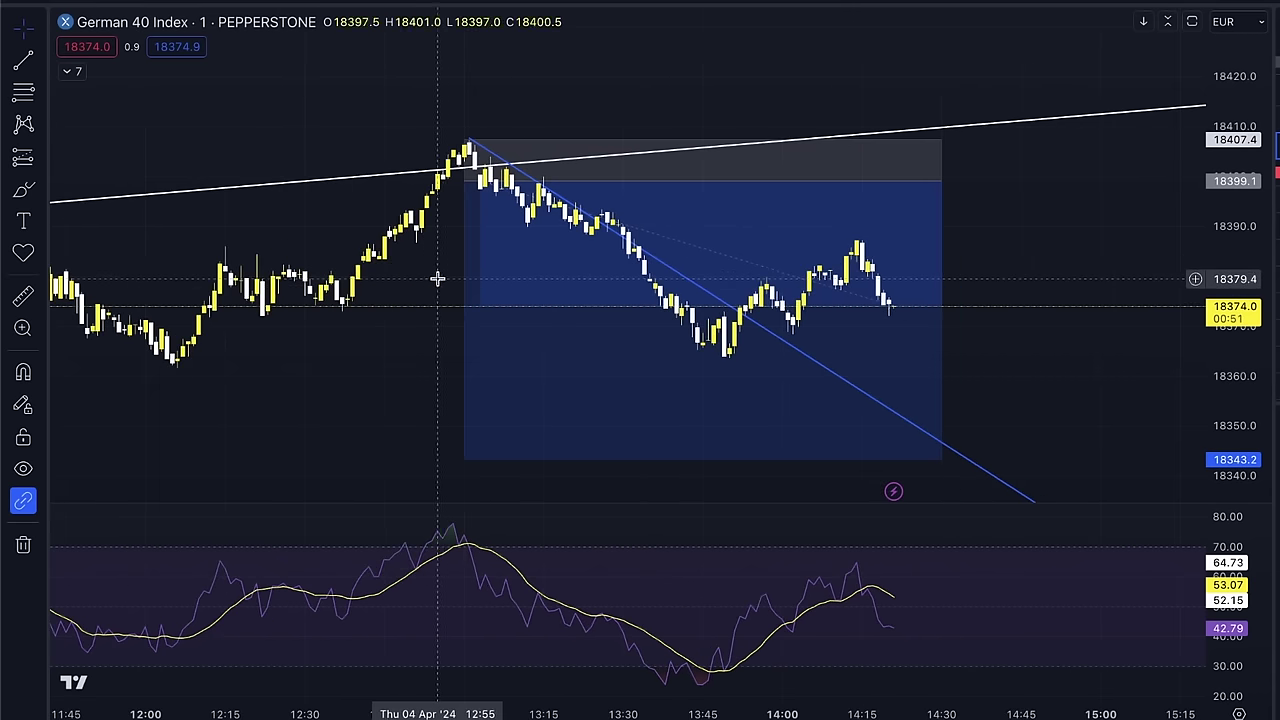
{"action": "scroll", "coordinate": [497, 320], "scroll_direction": "down", "scroll_amount": 5}
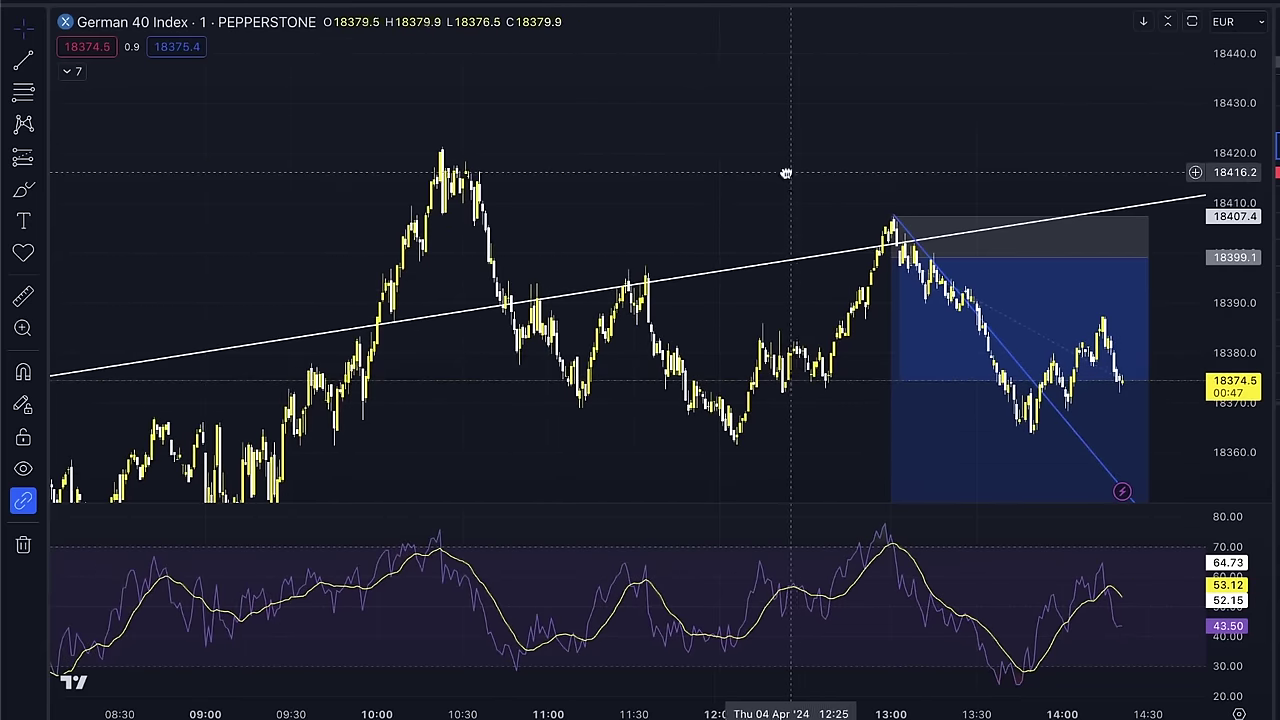
{"action": "left_click_drag", "start_coordinate": [786, 173], "coordinate": [596, 158]}
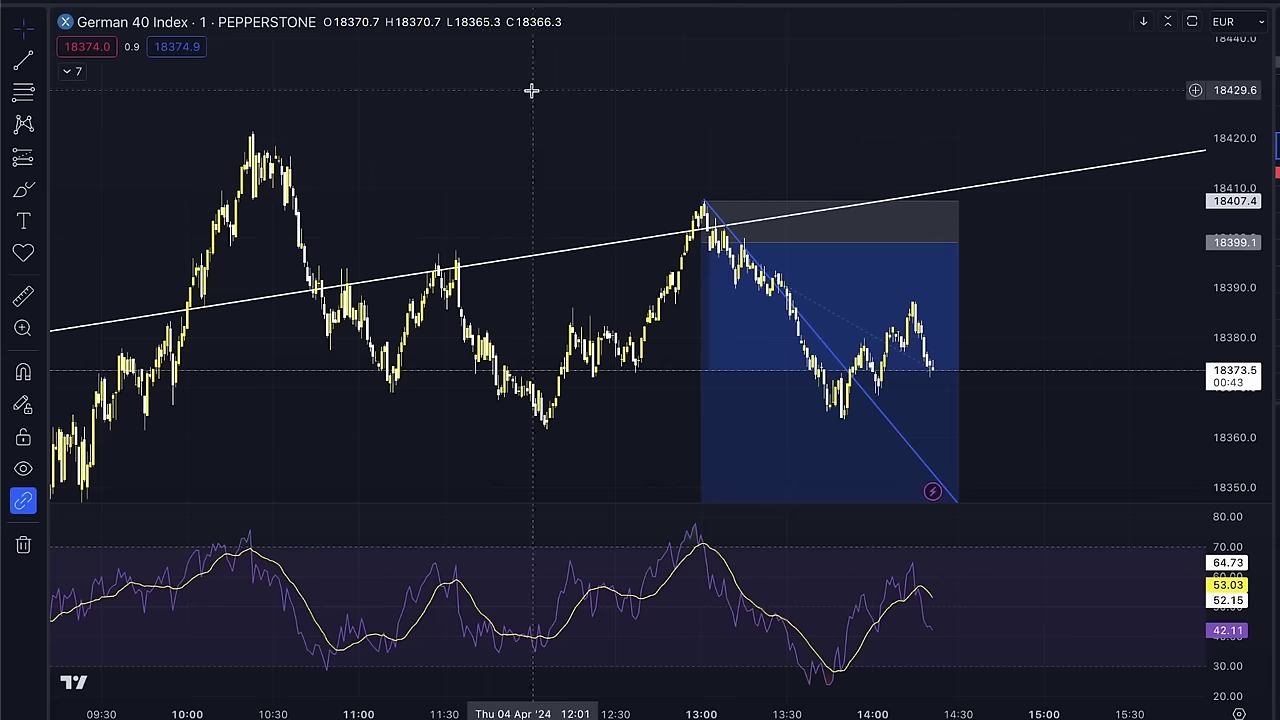
Search the indicator library for 'super trend', close it, and re-expand the legend
{"action": "left_click", "coordinate": [520, 3]}
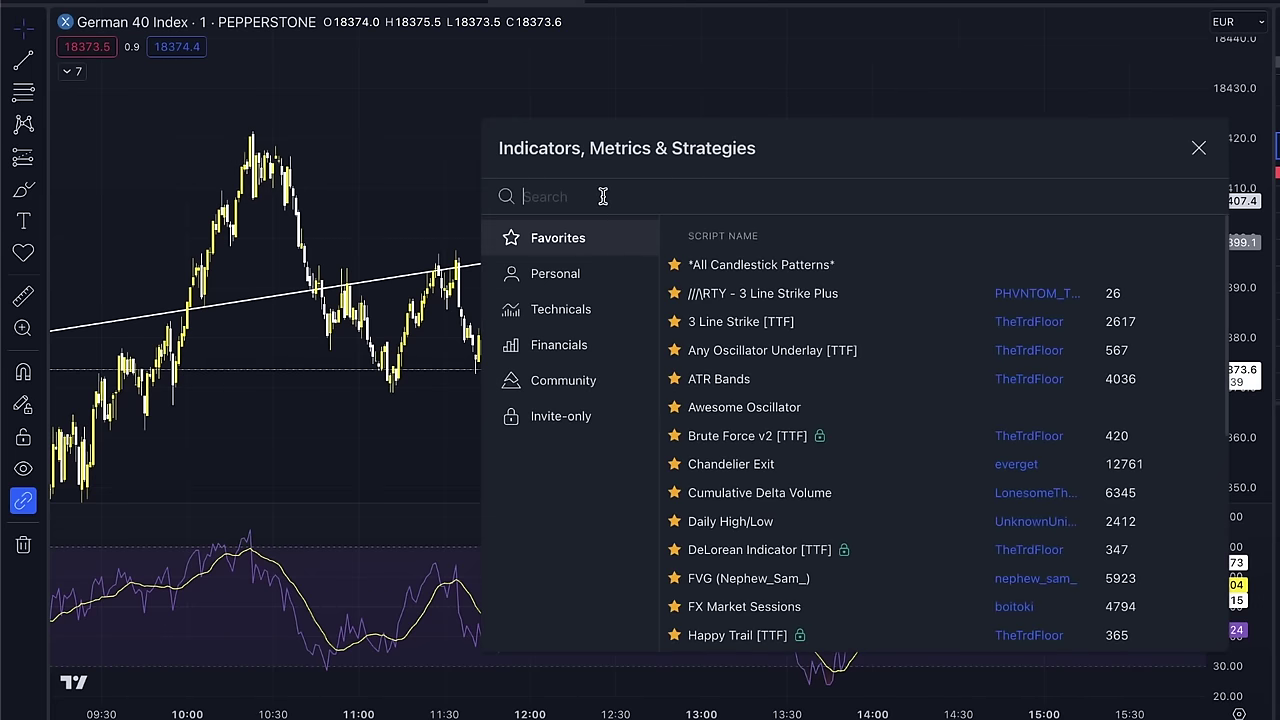
{"action": "type", "text": "supe"}
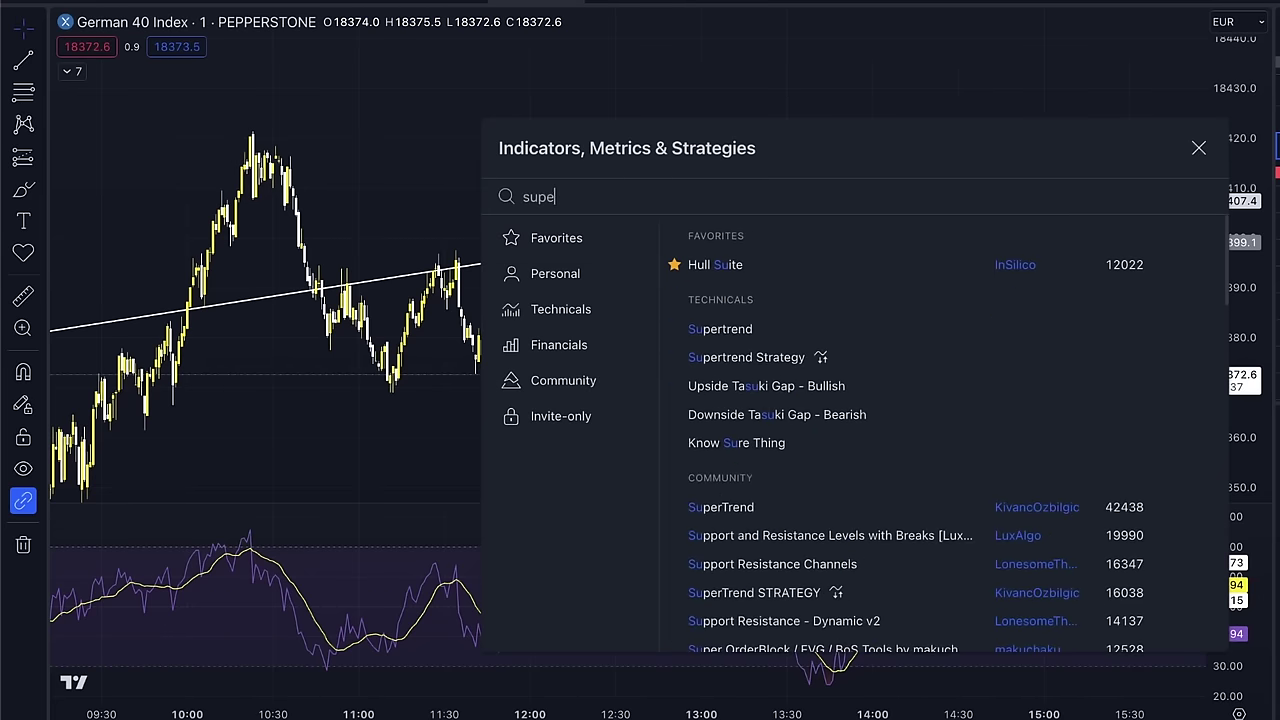
{"action": "type", "text": "r trend"}
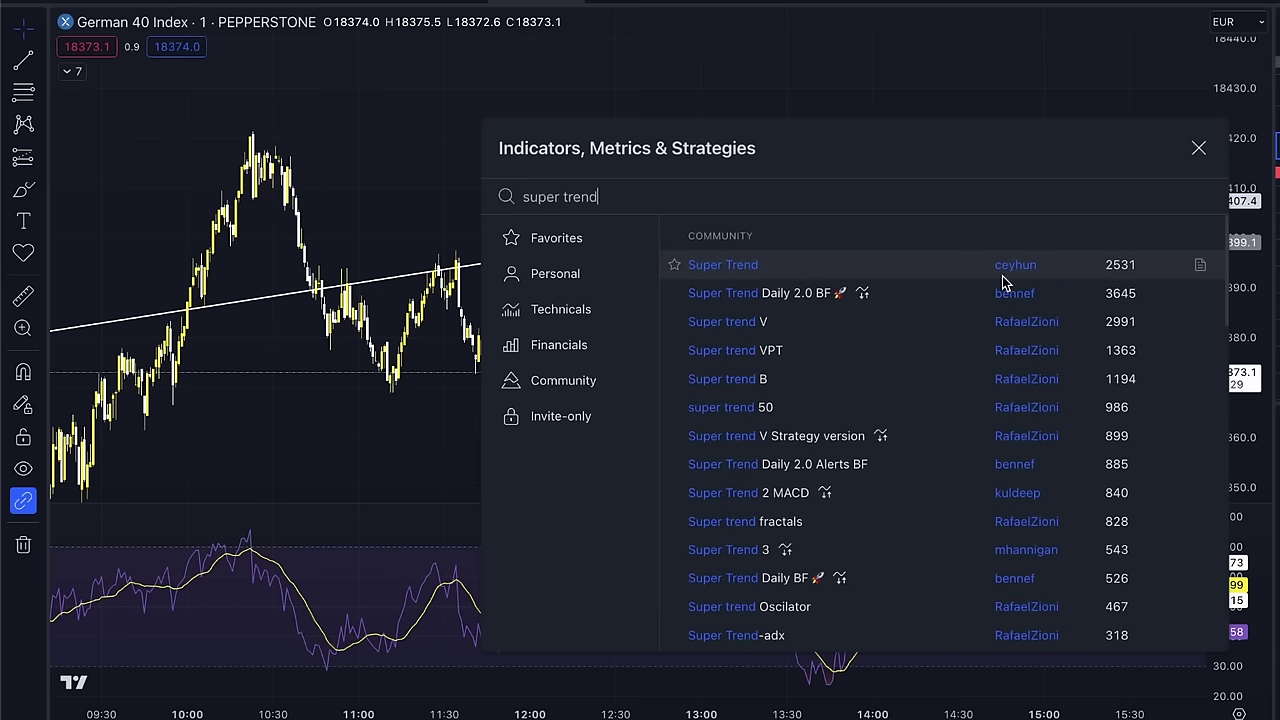
{"action": "key", "text": "Escape"}
{"action": "left_click", "coordinate": [62, 77]}
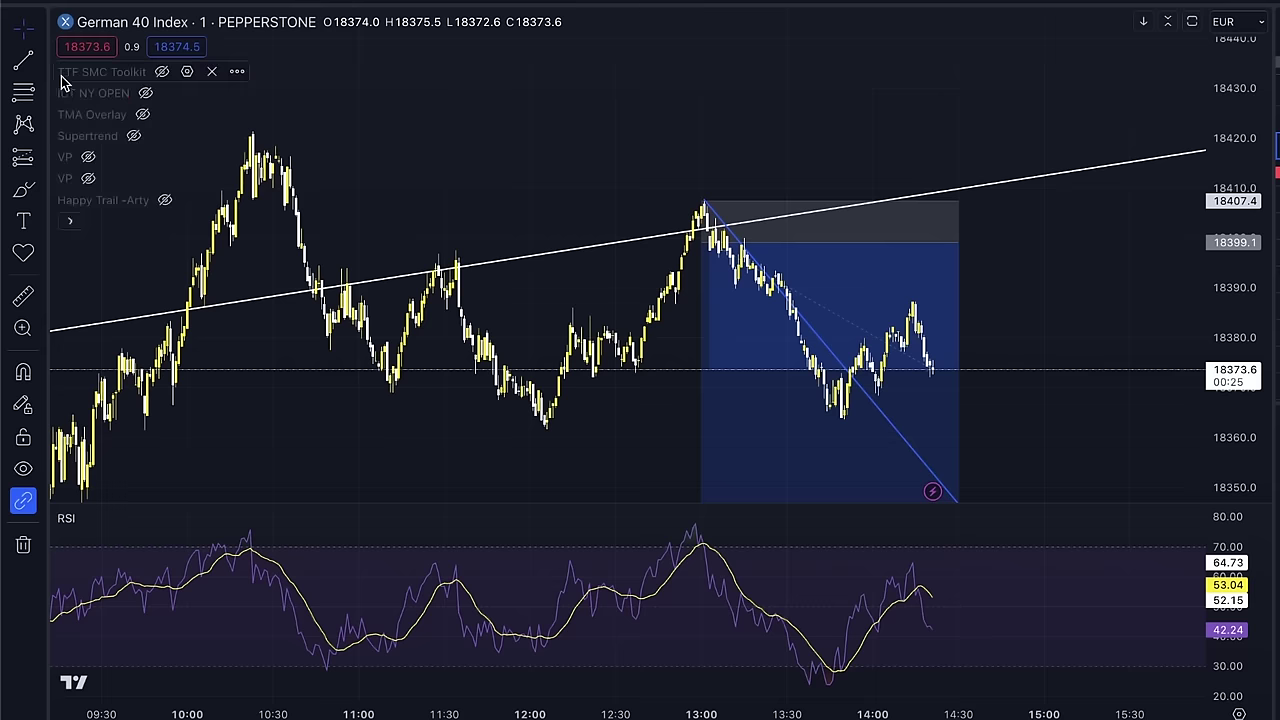
Make Supertrend and both VP indicators visible again on the chart
{"action": "left_click", "coordinate": [135, 139]}
{"action": "left_click", "coordinate": [158, 135]}
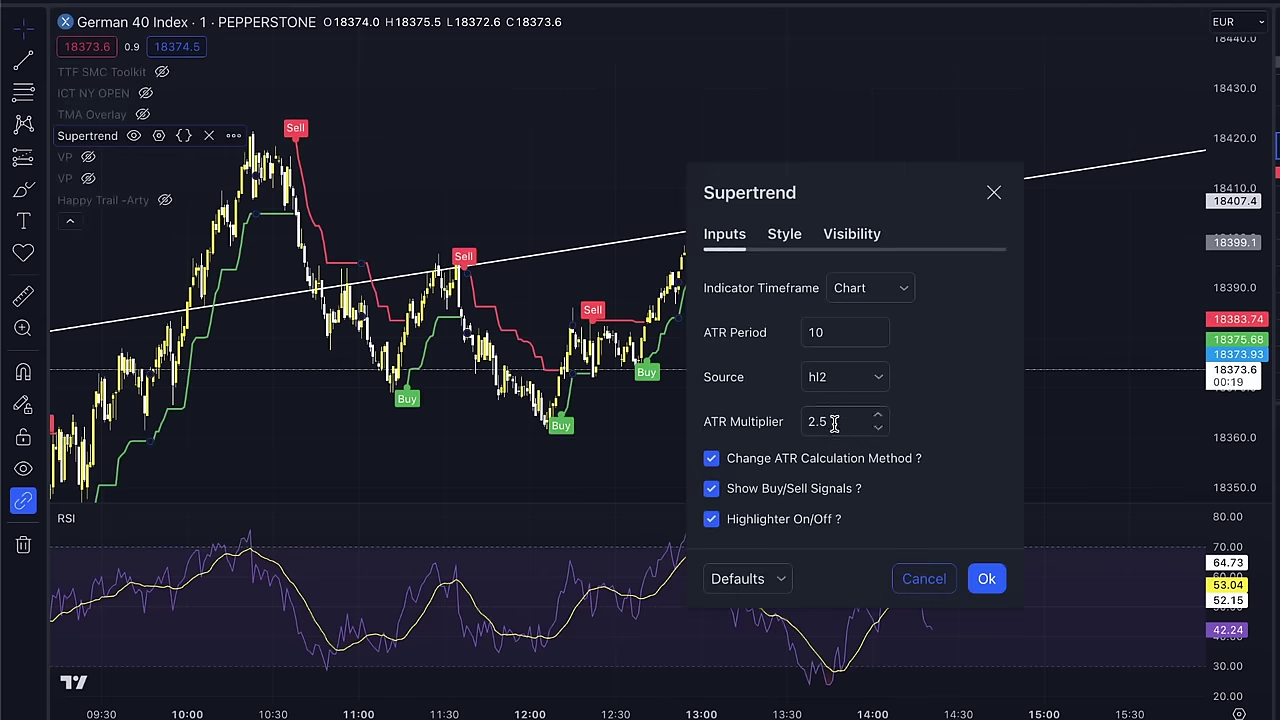
{"action": "key", "text": "Escape"}
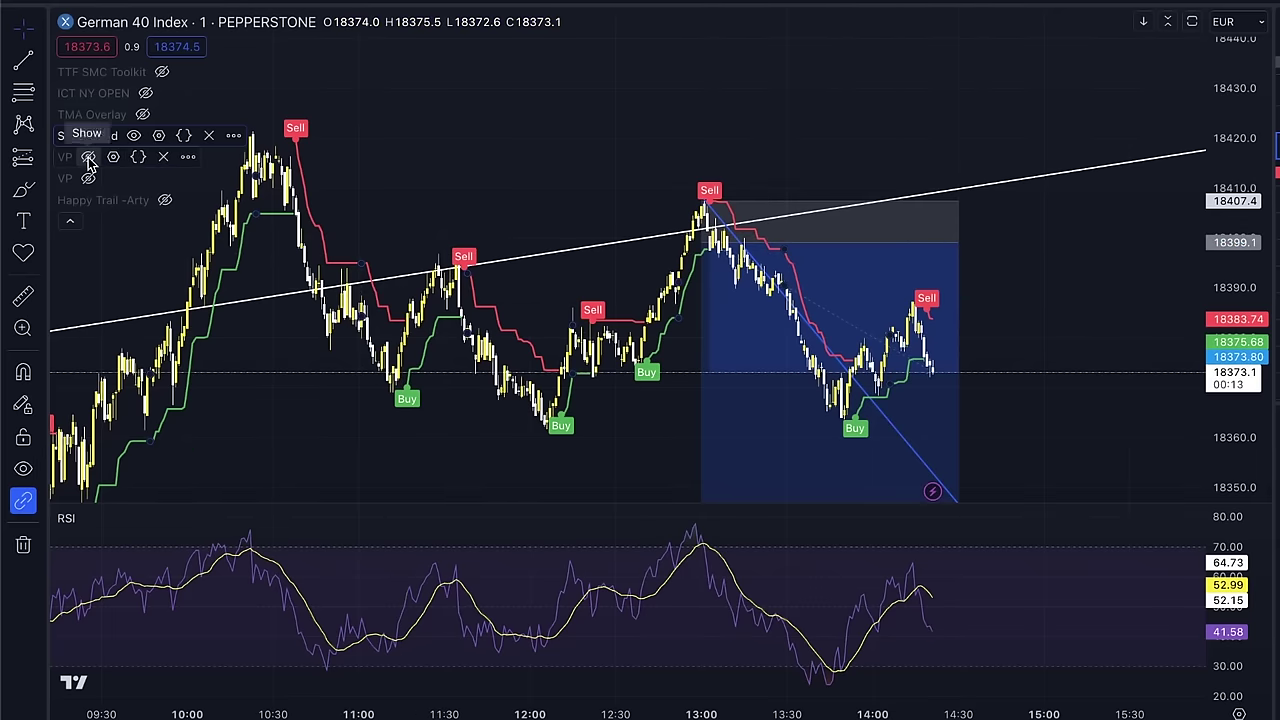
{"action": "left_click", "coordinate": [88, 158]}
{"action": "left_click", "coordinate": [89, 178]}
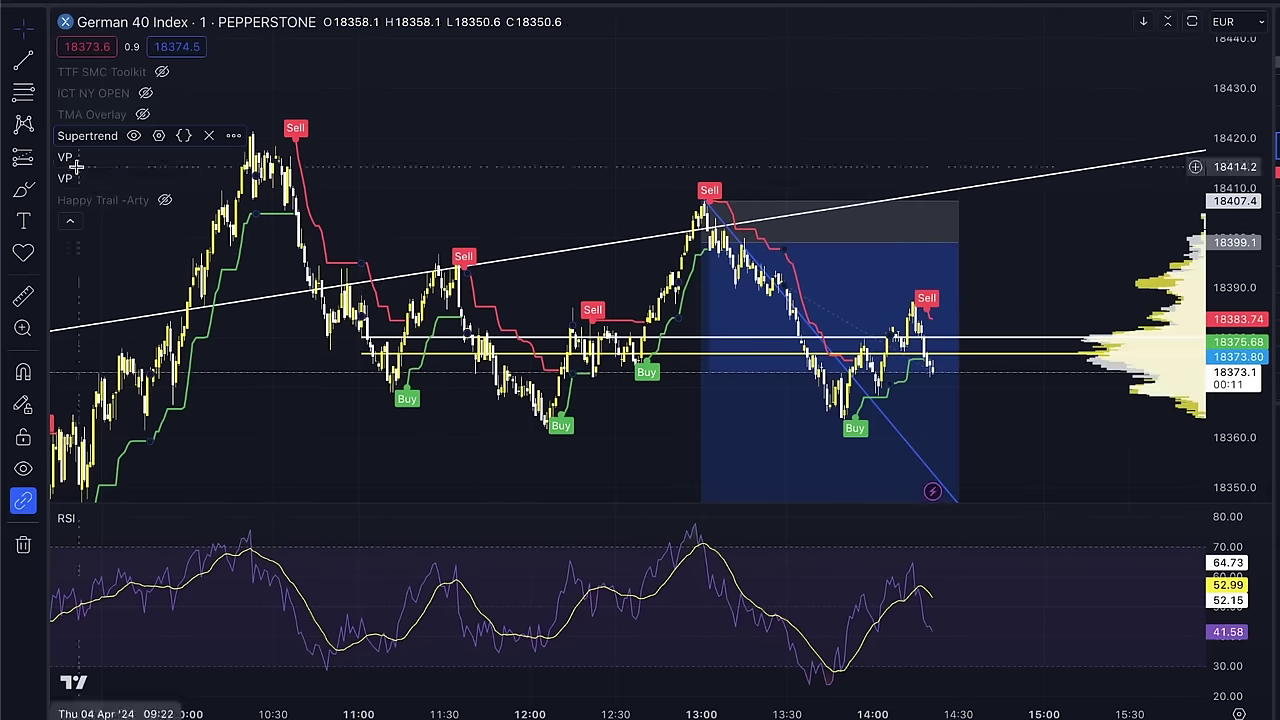
Search the indicator library for 'vol' and close it without adding anything
{"action": "key", "text": "/"}
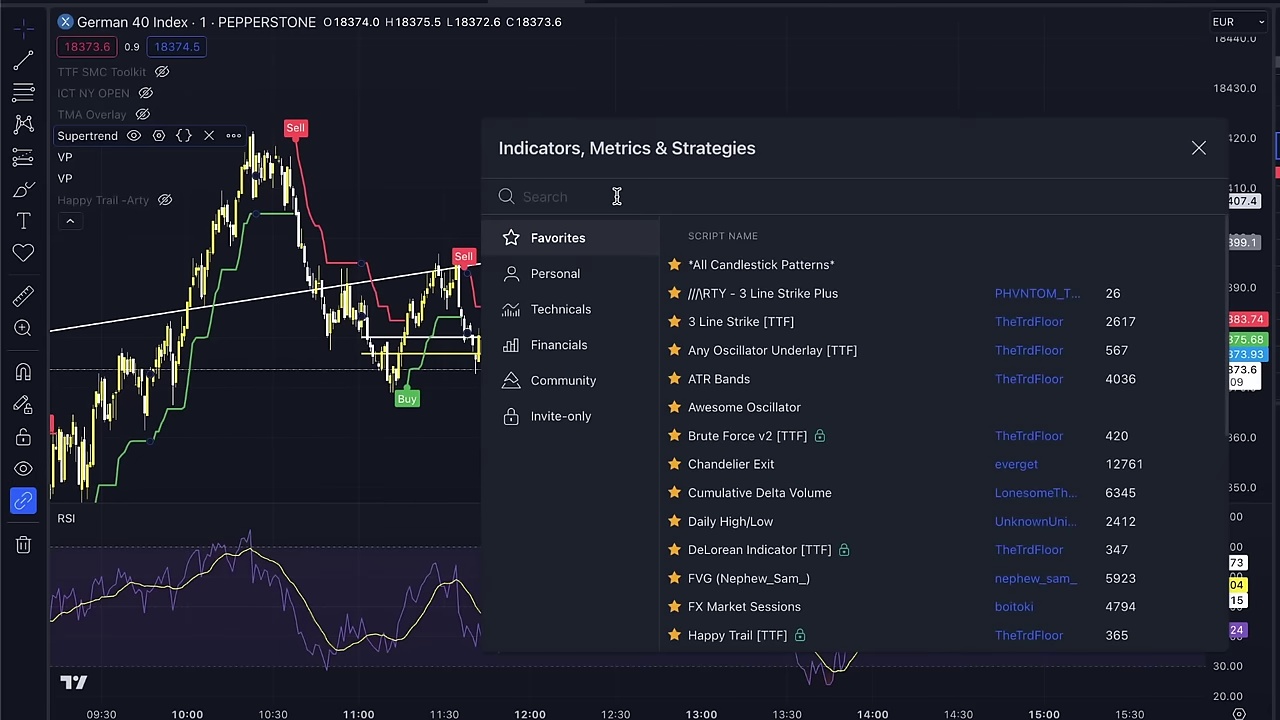
{"action": "type", "text": "vol"}
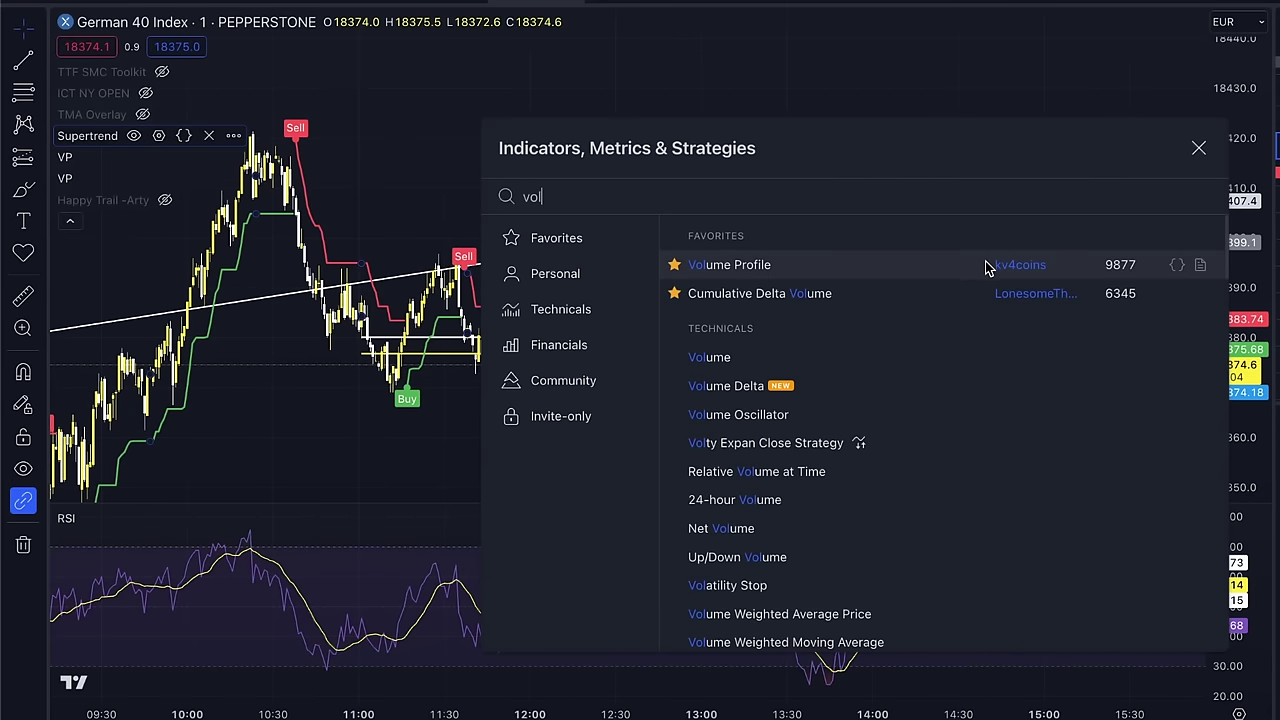
{"action": "left_click", "coordinate": [1198, 148]}
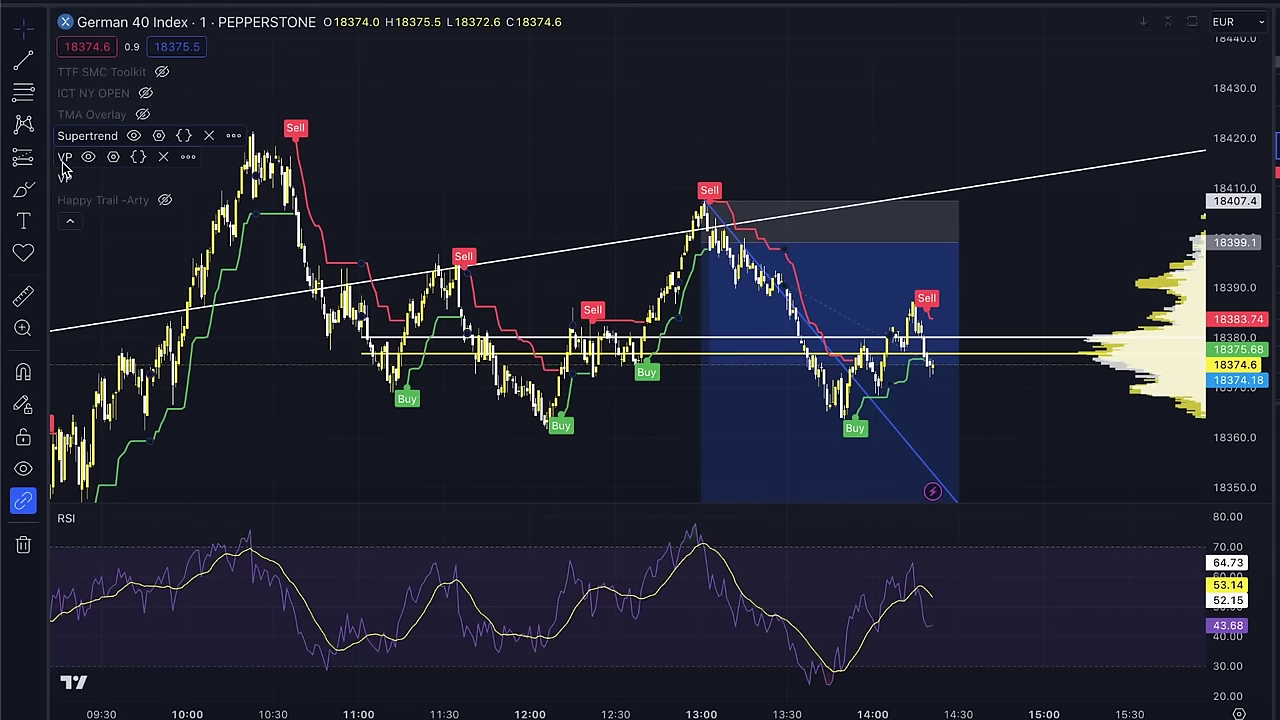
Review the VP settings (500 bars, length multiplier 50), then zoom and stretch candles around 13:00
{"action": "left_click", "coordinate": [113, 157]}
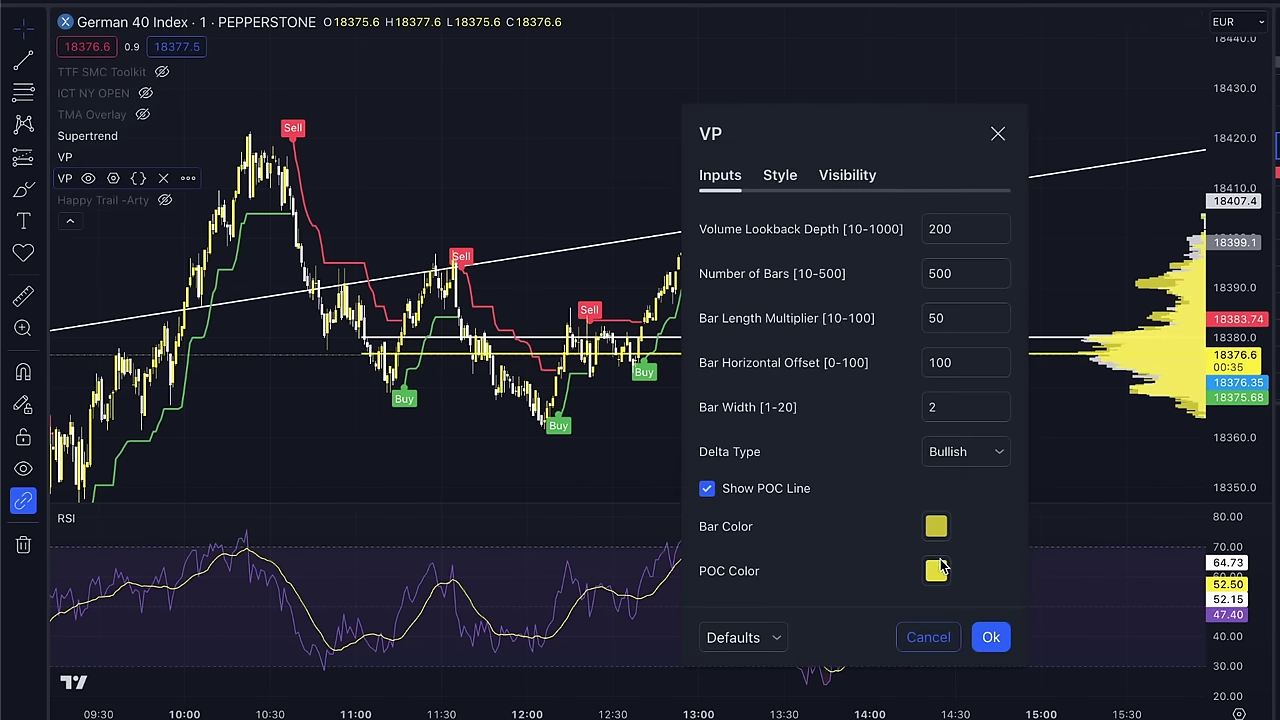
{"action": "left_click", "coordinate": [993, 638]}
{"action": "scroll", "coordinate": [957, 400], "scroll_direction": "up", "scroll_amount": 3}
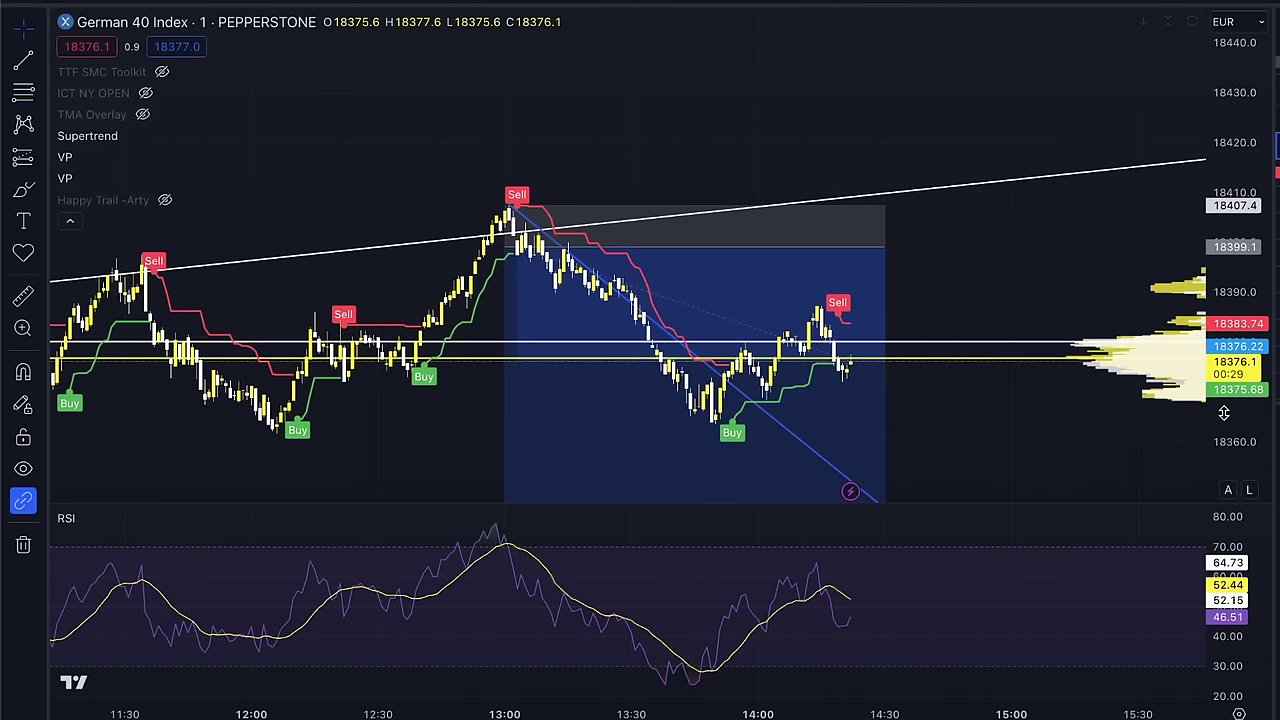
{"action": "left_click_drag", "start_coordinate": [1222, 410], "coordinate": [1207, 268]}
Adjust the short position's entry at the 13:00 peak and show its risk-reward figures
{"action": "left_click_drag", "start_coordinate": [1008, 254], "coordinate": [1094, 186]}
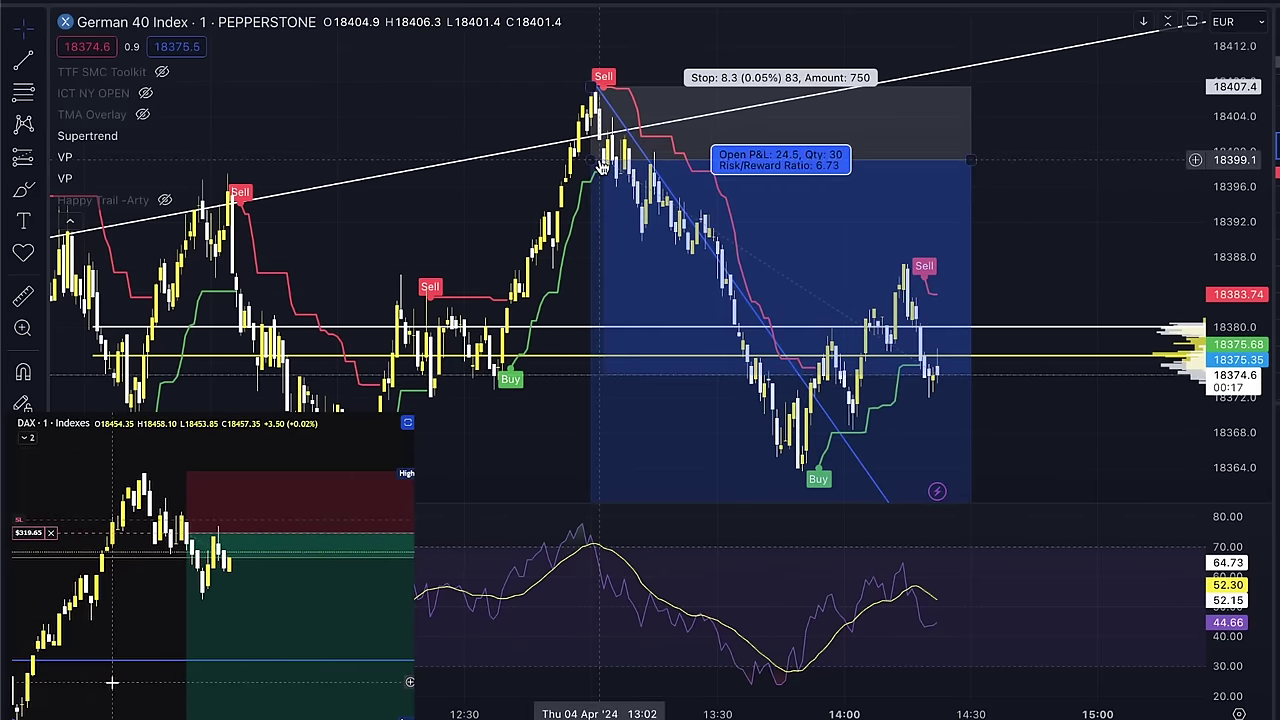
{"action": "left_click_drag", "start_coordinate": [597, 165], "coordinate": [566, 199]}
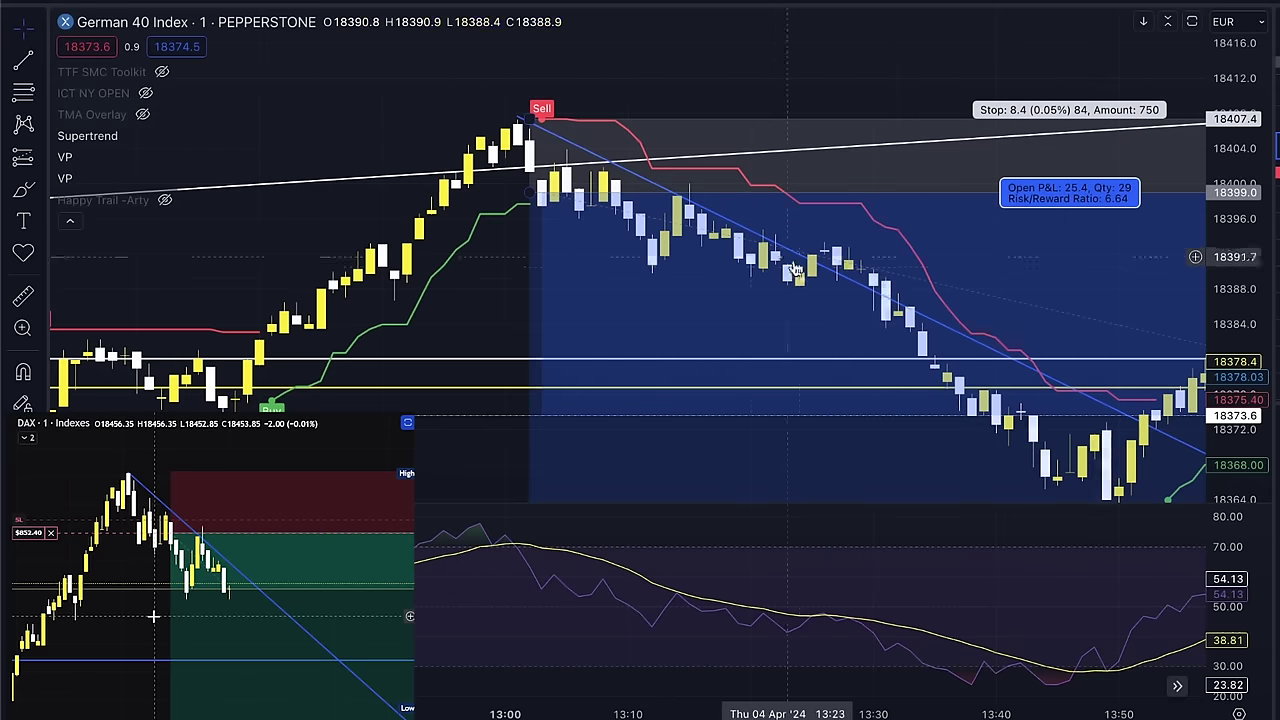
{"action": "left_click_drag", "start_coordinate": [494, 303], "coordinate": [448, 269]}
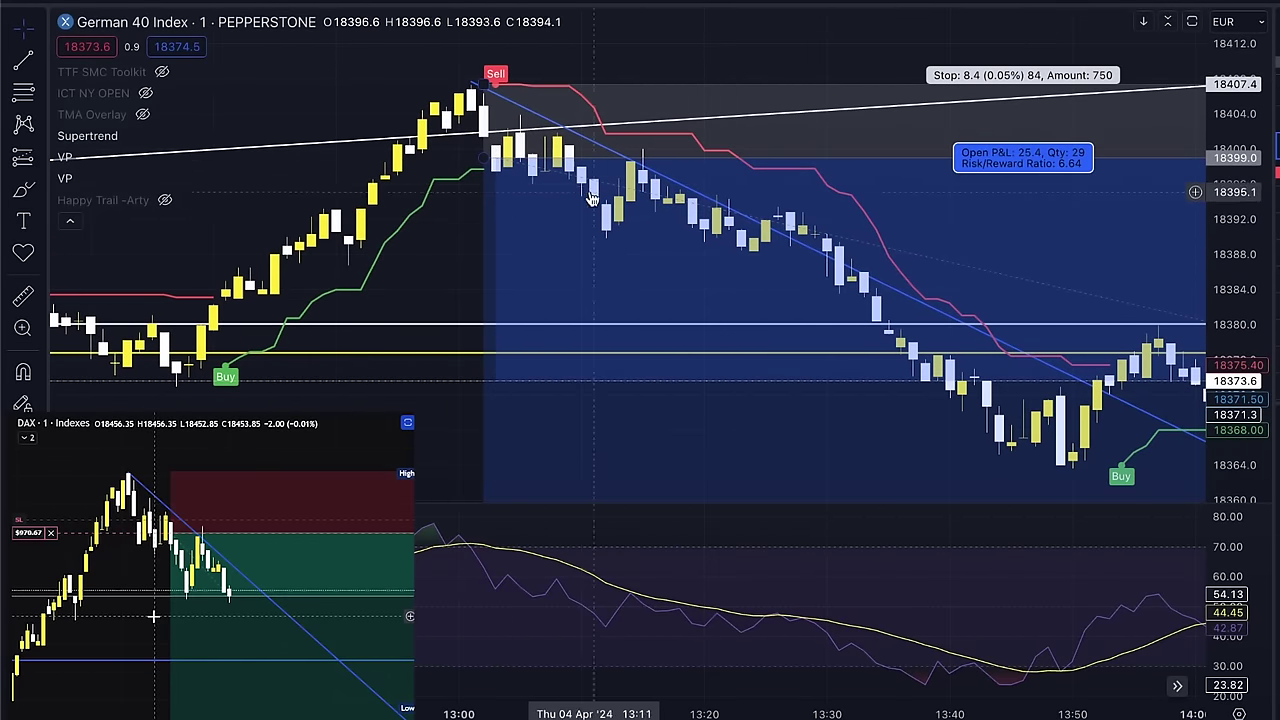
{"action": "left_click", "coordinate": [645, 188]}
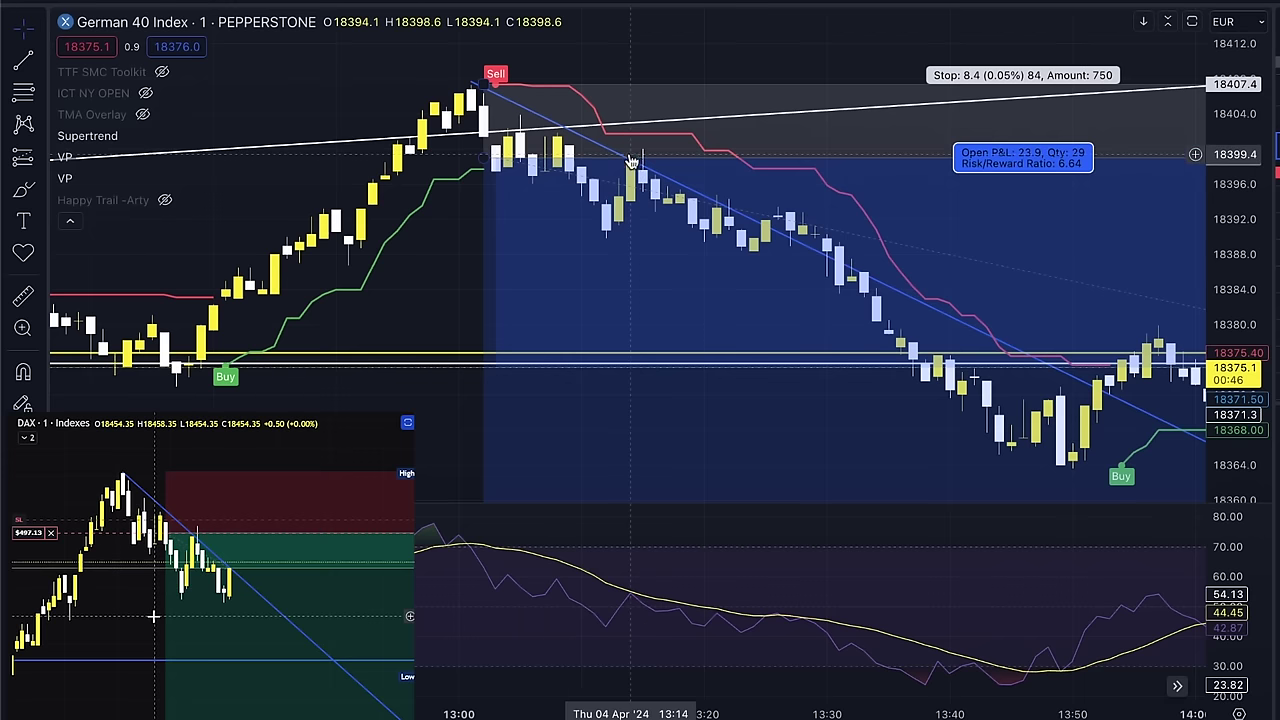
{"action": "left_click_drag", "start_coordinate": [449, 219], "coordinate": [414, 219]}
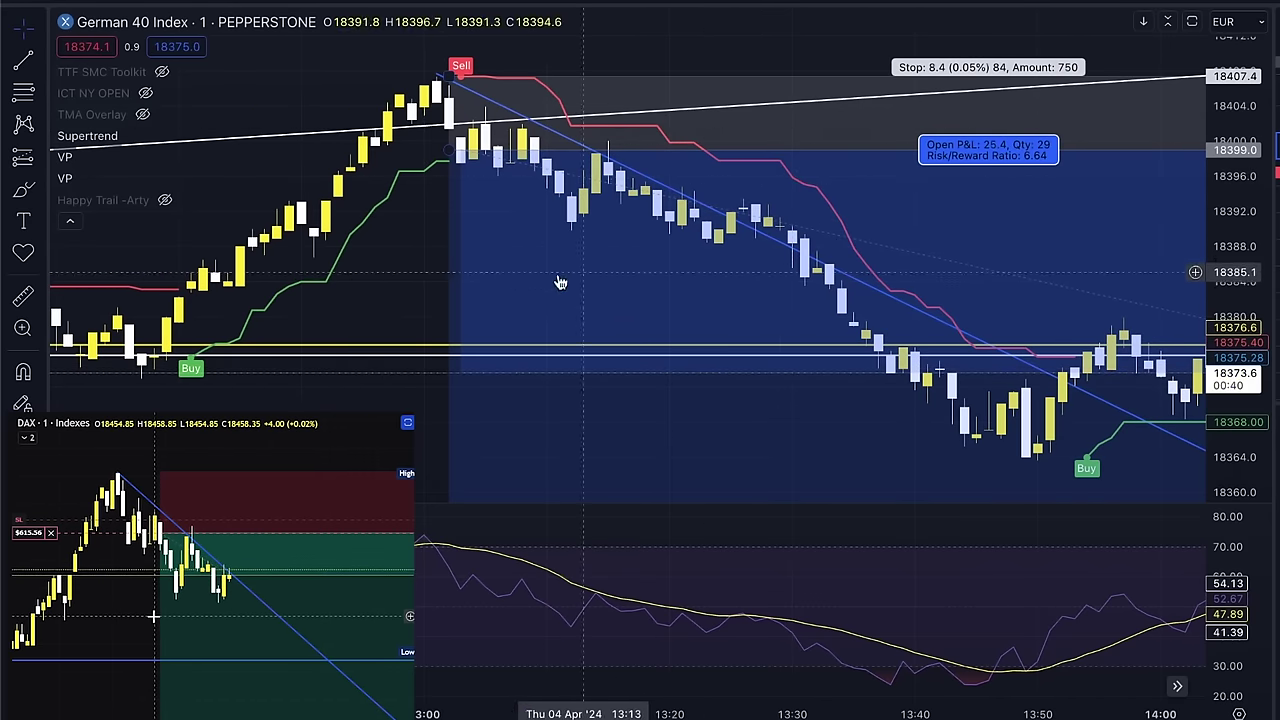
{"action": "scroll", "coordinate": [632, 275], "scroll_direction": "right", "scroll_amount": 5}
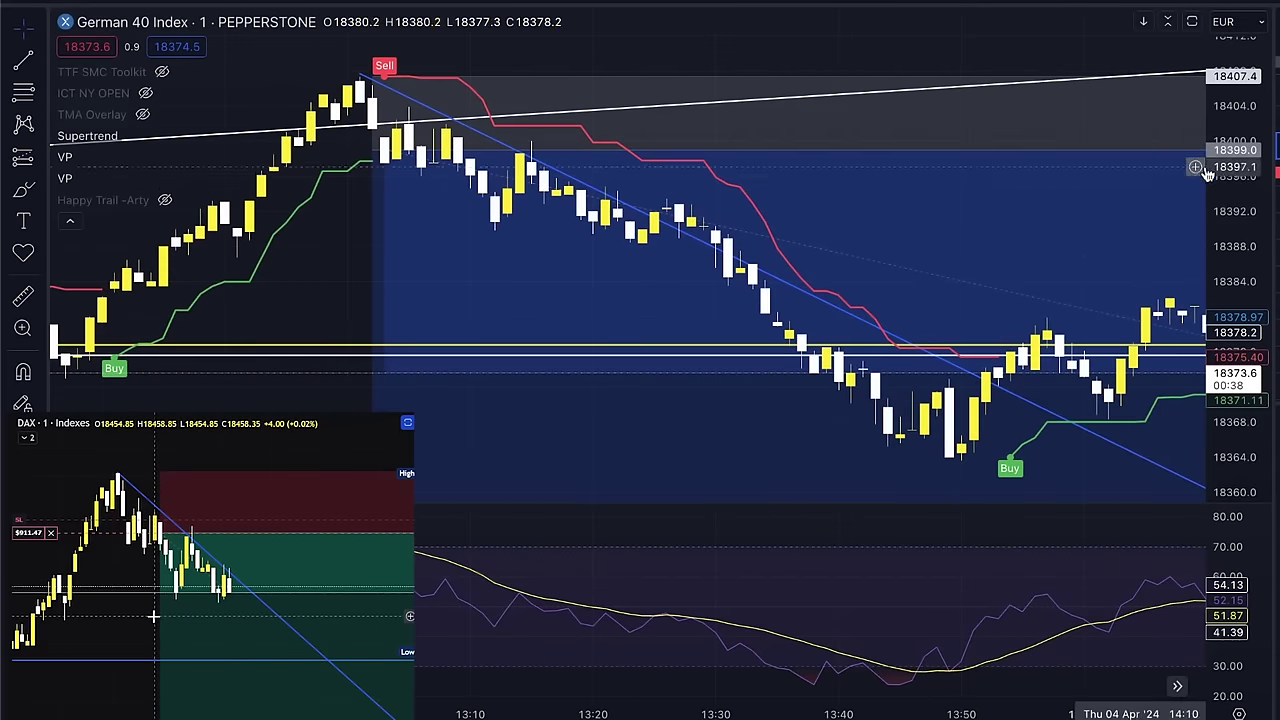
{"action": "scroll", "coordinate": [628, 350], "scroll_direction": "left", "scroll_amount": 10}
{"action": "scroll", "coordinate": [626, 371], "scroll_direction": "right", "scroll_amount": 7}
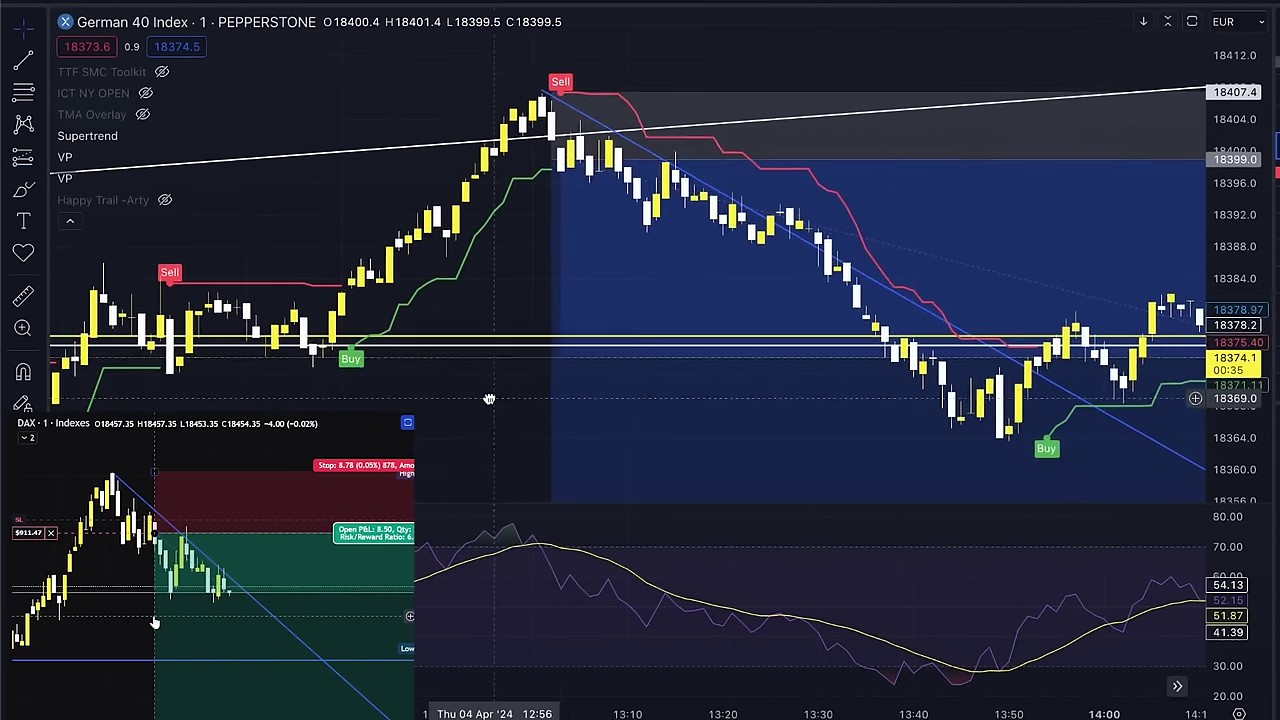
Collapse the legend, zoom out and pan so the volume profile appears past the latest candles
{"action": "left_click", "coordinate": [70, 220]}
{"action": "mouse_move", "coordinate": [636, 184]}
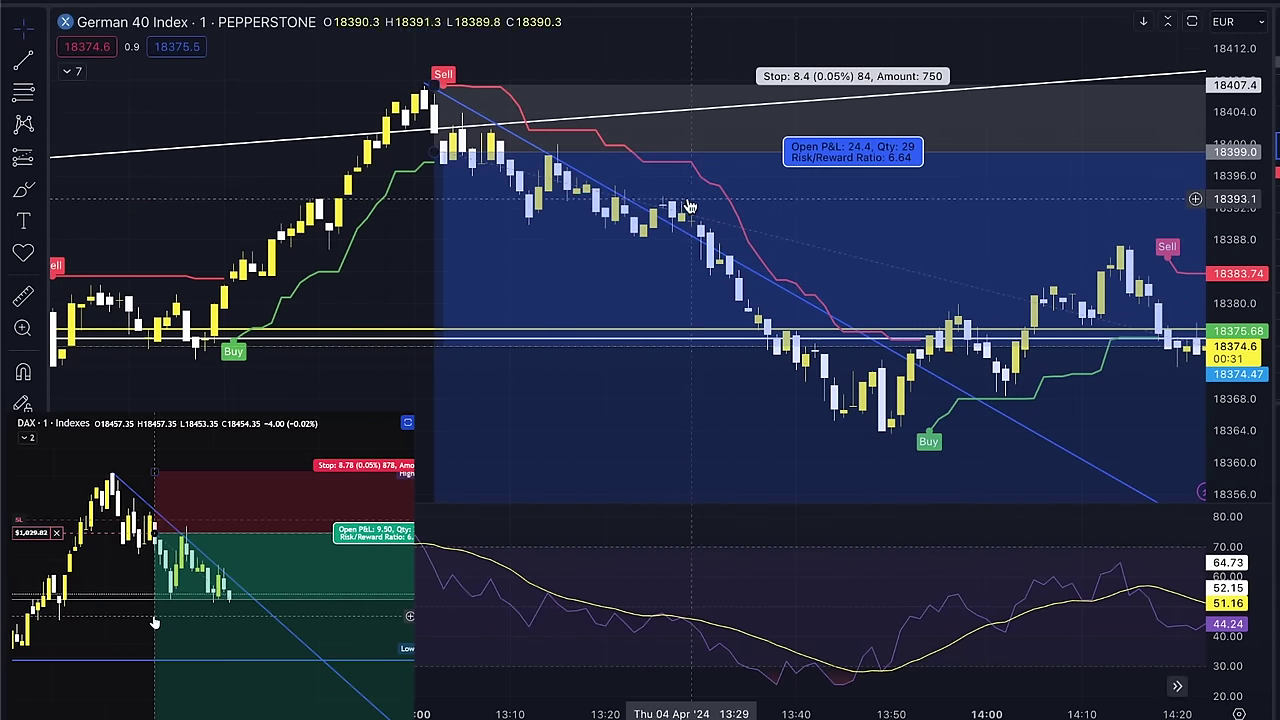
{"action": "scroll", "coordinate": [451, 219], "scroll_direction": "right", "scroll_amount": 6}
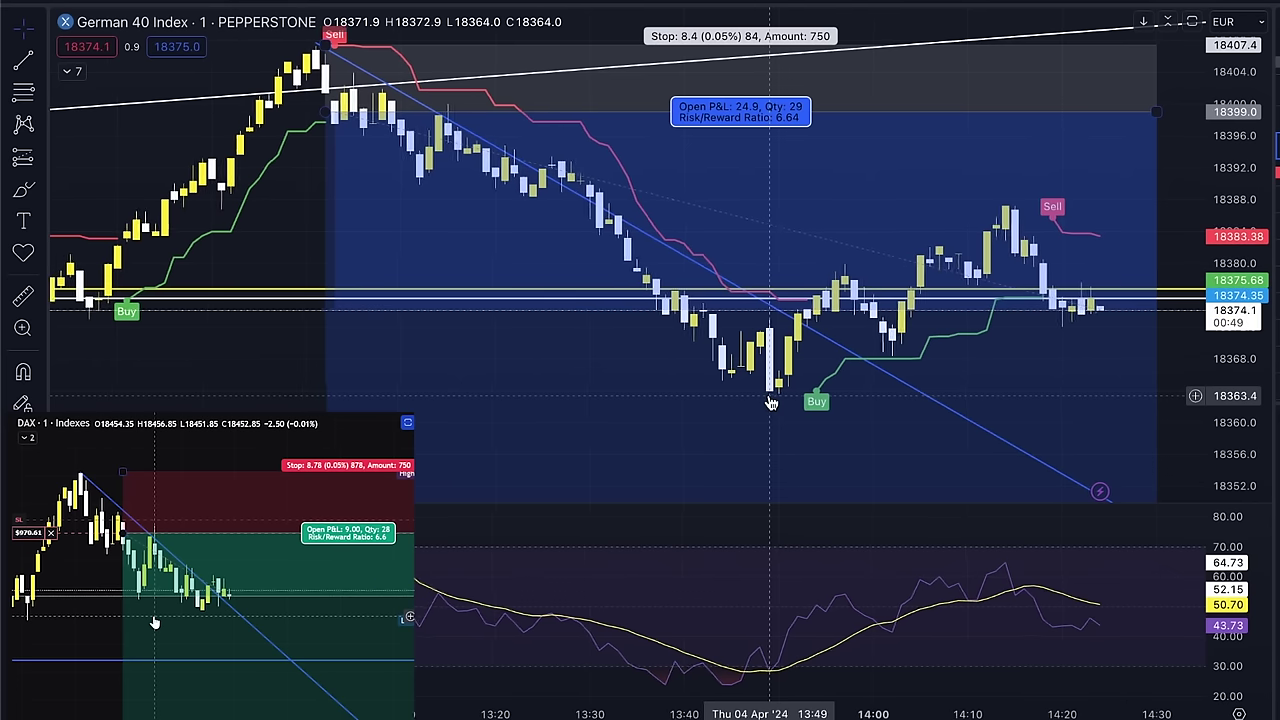
{"action": "scroll", "coordinate": [770, 403], "scroll_direction": "down", "scroll_amount": 5}
{"action": "scroll", "coordinate": [307, 343], "scroll_direction": "up", "scroll_amount": 3}
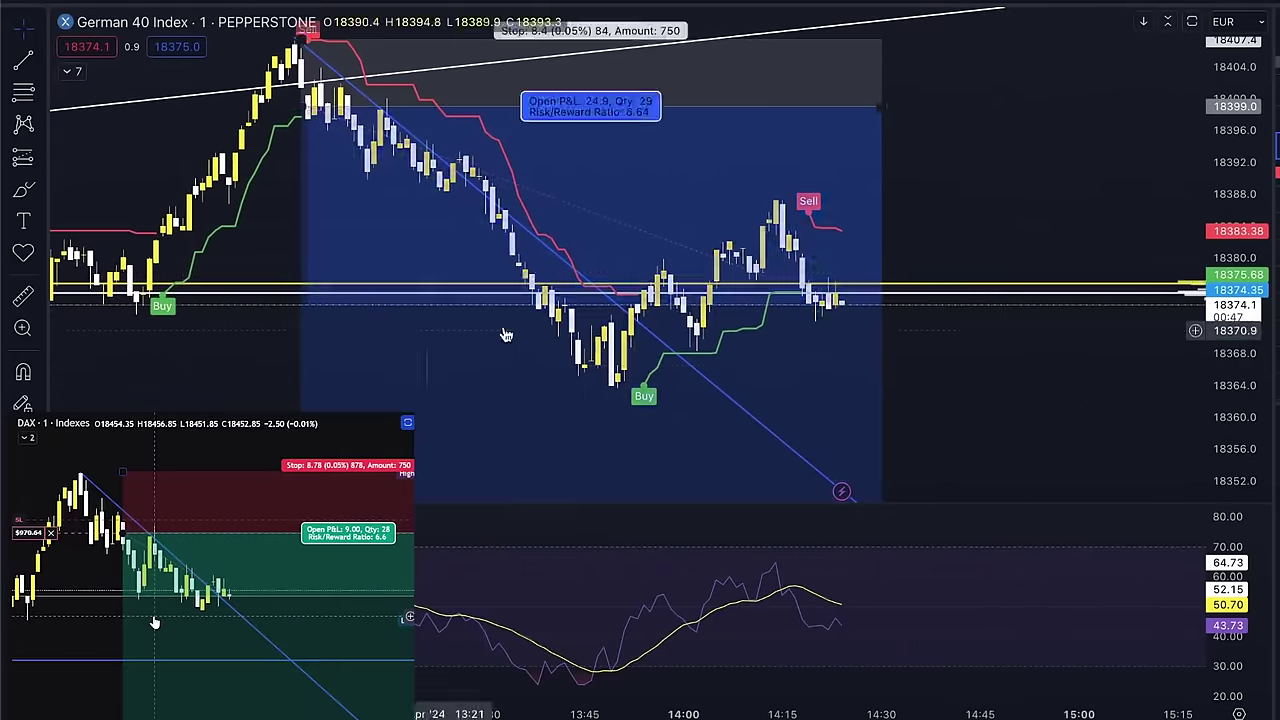
{"action": "left_click_drag", "start_coordinate": [1070, 348], "coordinate": [880, 349]}
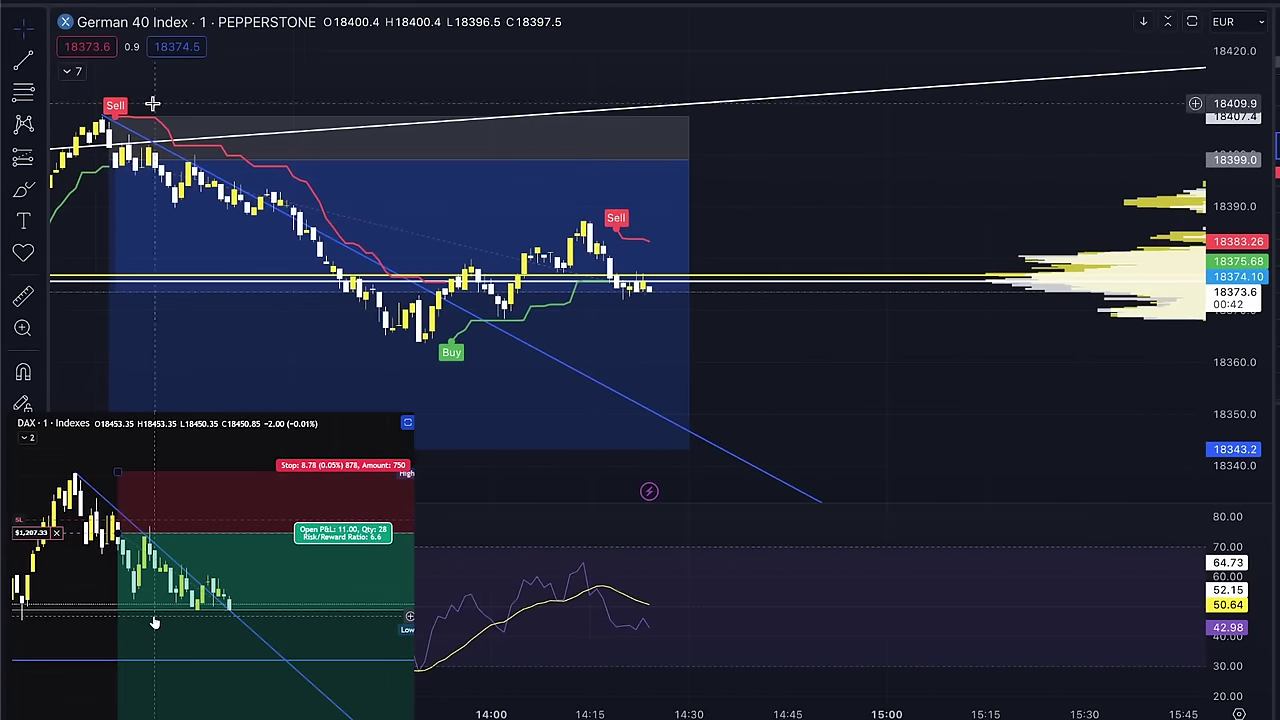
Change the bearish VP's Bar Horizontal Offset from 100 to 40
{"action": "left_click", "coordinate": [72, 71]}
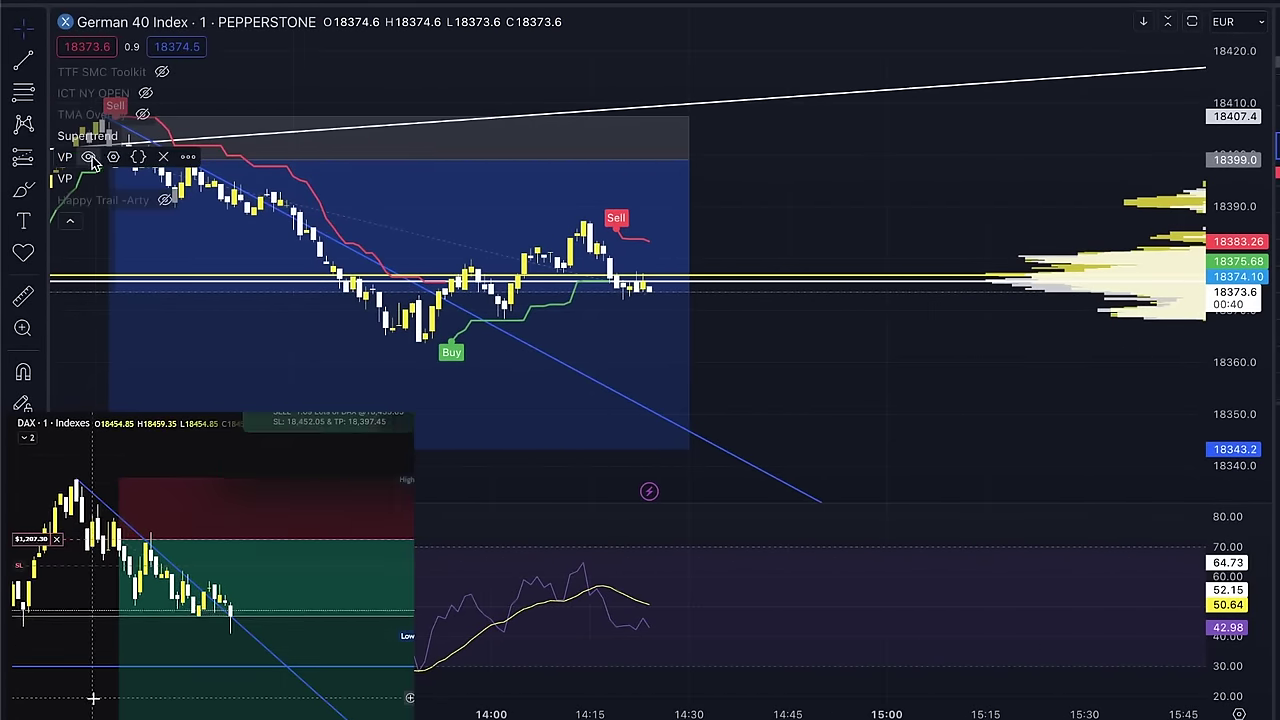
{"action": "left_click", "coordinate": [113, 157]}
{"action": "left_click", "coordinate": [952, 361]}
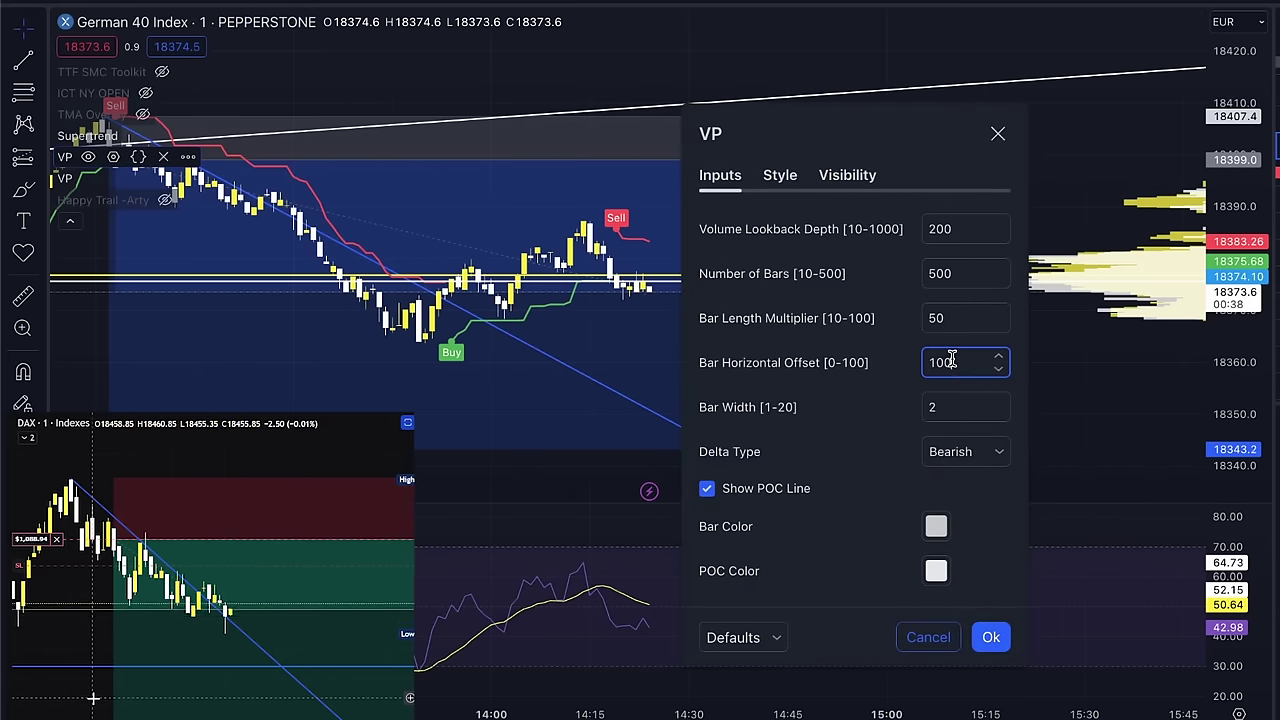
{"action": "double_click", "coordinate": [923, 359]}
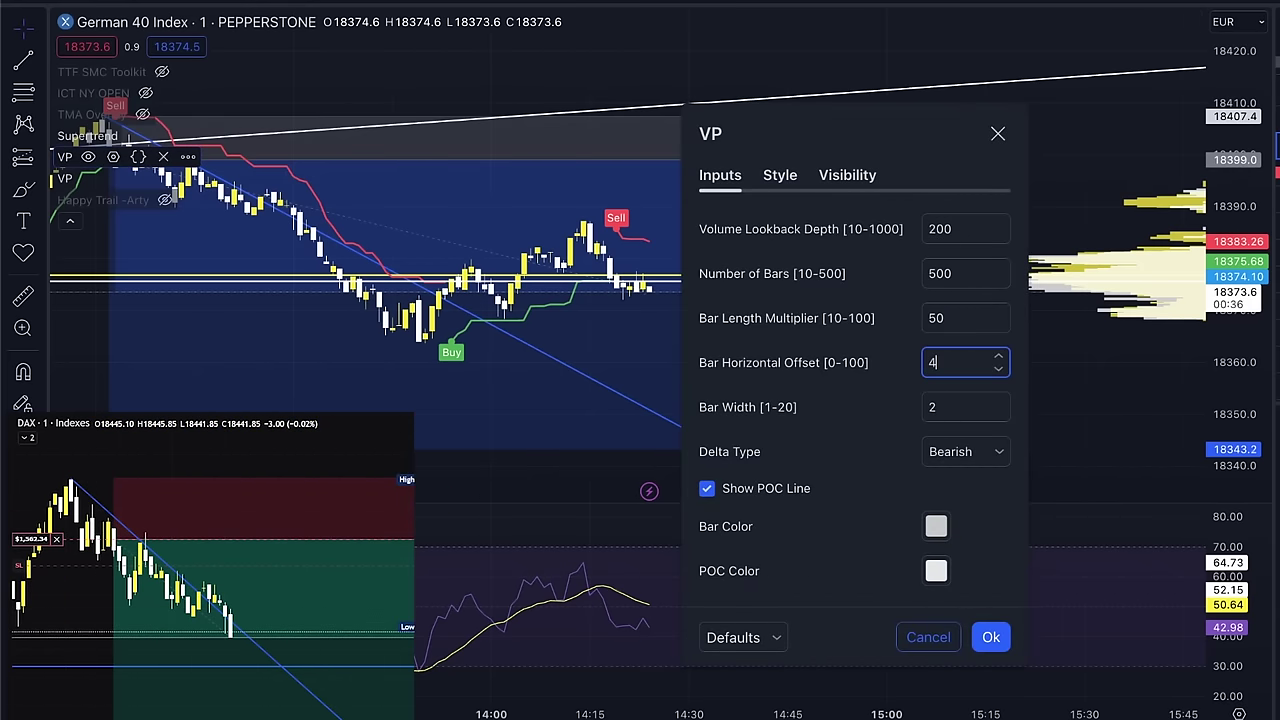
{"action": "type", "text": "40"}
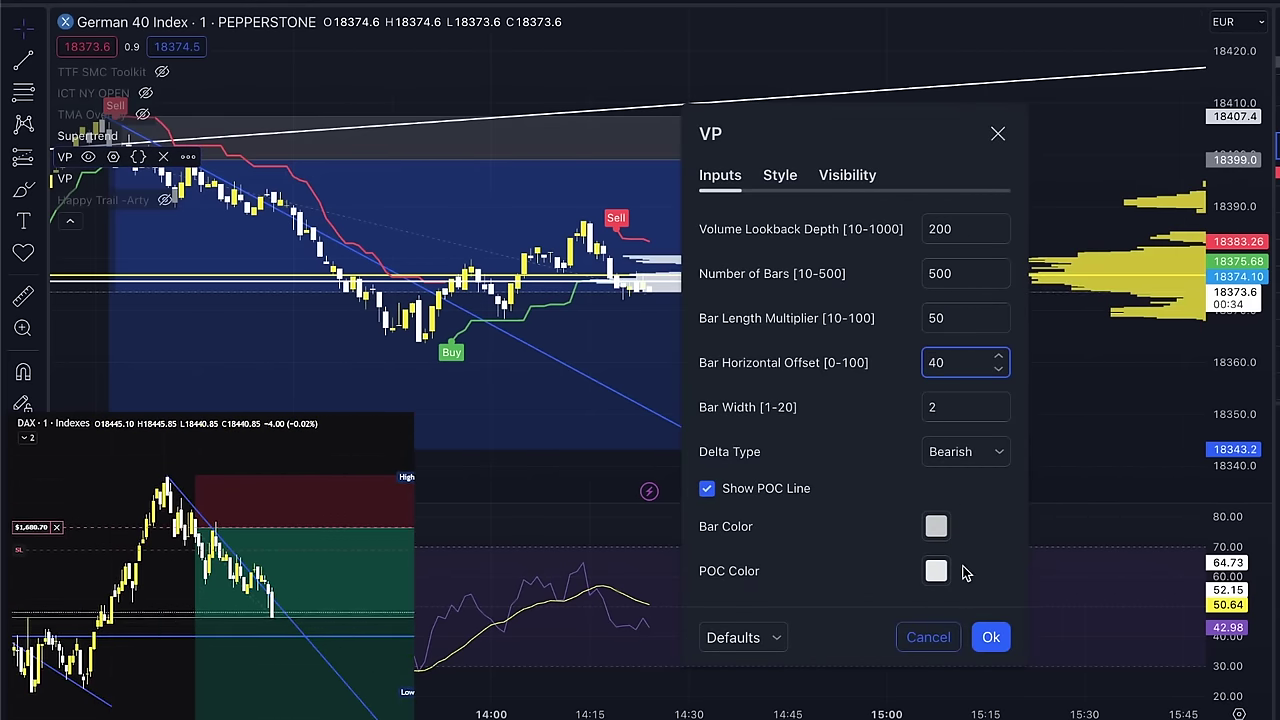
{"action": "left_click", "coordinate": [990, 638]}
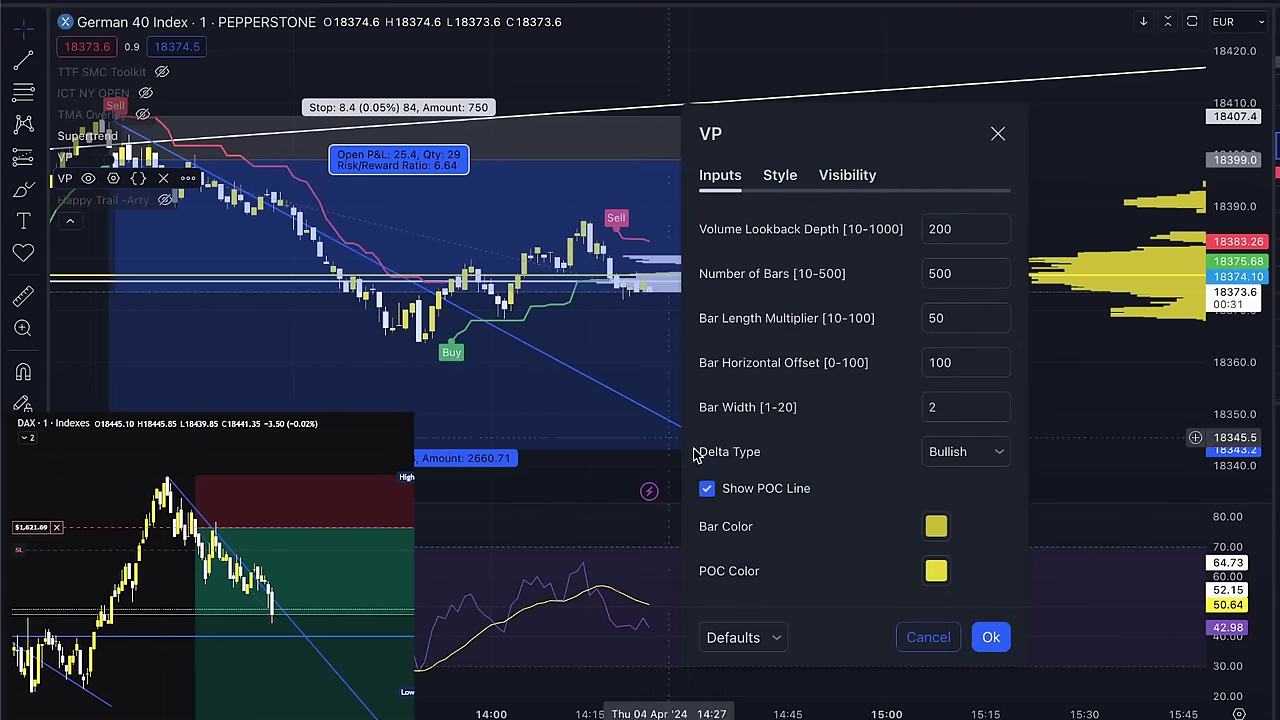
Change the bullish VP's Bar Horizontal Offset from 100 to 40
{"action": "double_click", "coordinate": [940, 363]}
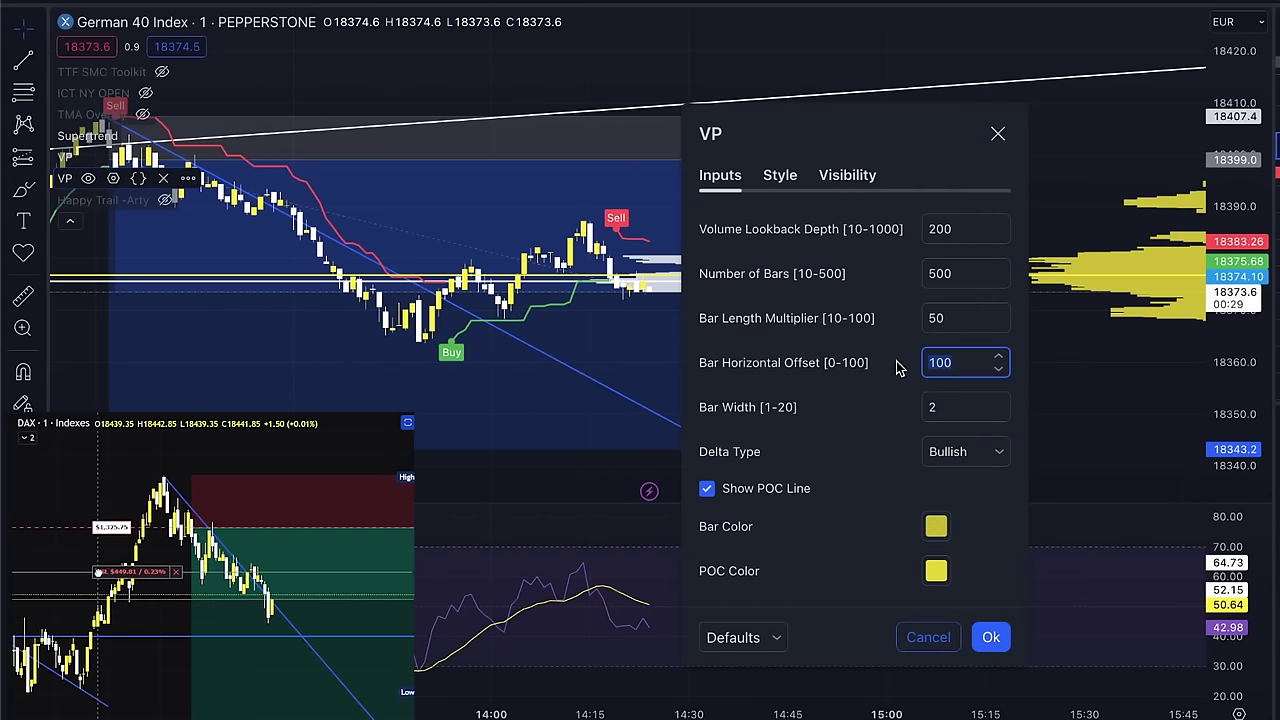
{"action": "type", "text": "40"}
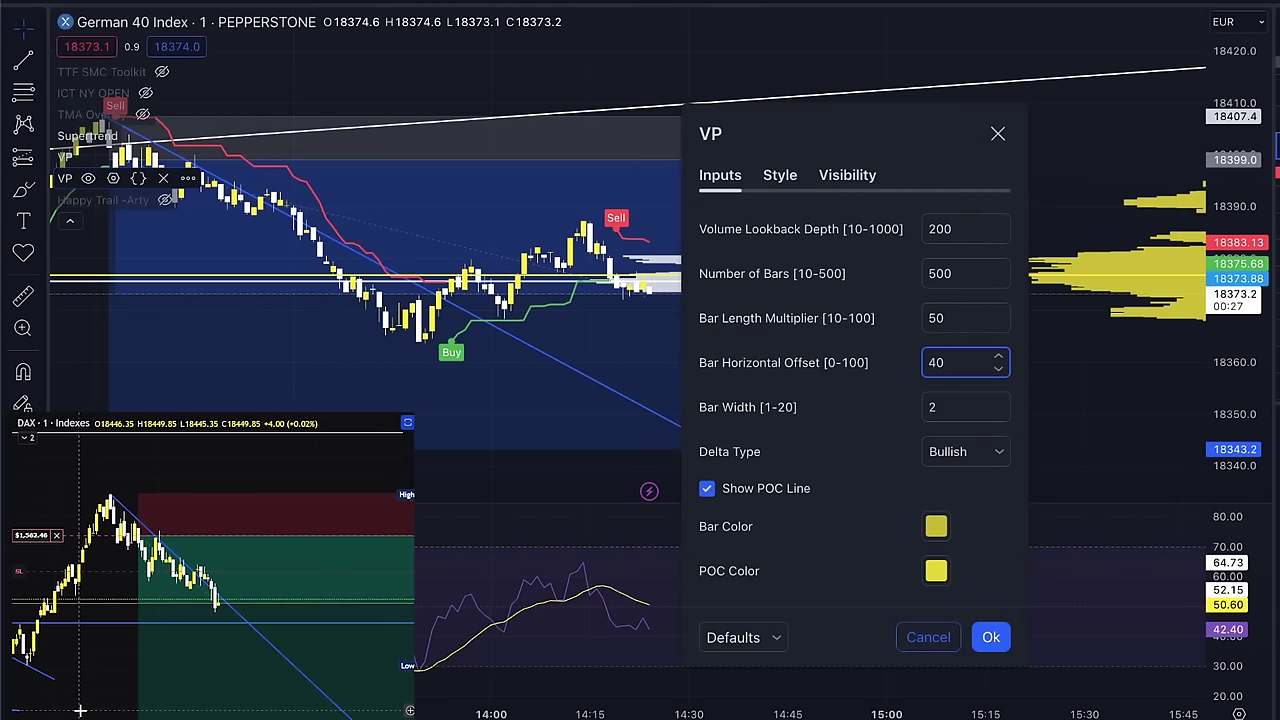
{"action": "left_click", "coordinate": [991, 637]}
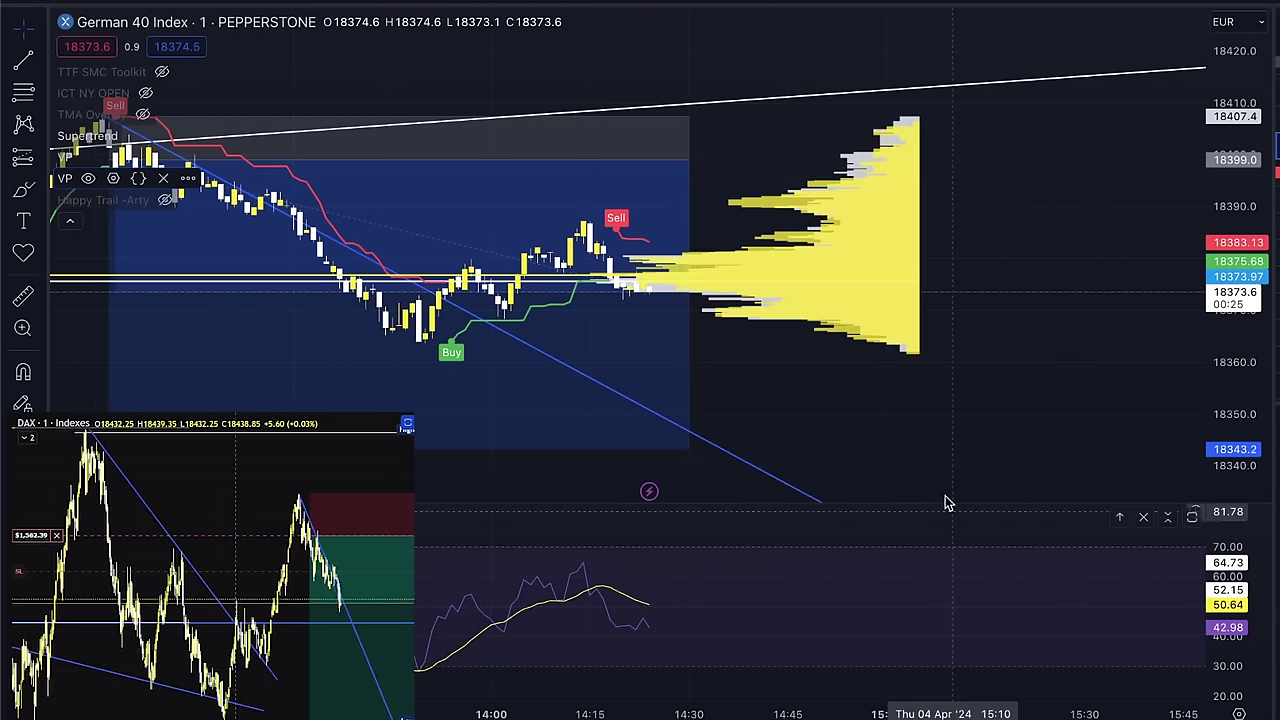
Zoom and pan so the newest candles sit beside both repositioned volume profiles
{"action": "left_click_drag", "start_coordinate": [946, 503], "coordinate": [1175, 363]}
{"action": "scroll", "coordinate": [1123, 243], "scroll_direction": "up", "scroll_amount": 3}
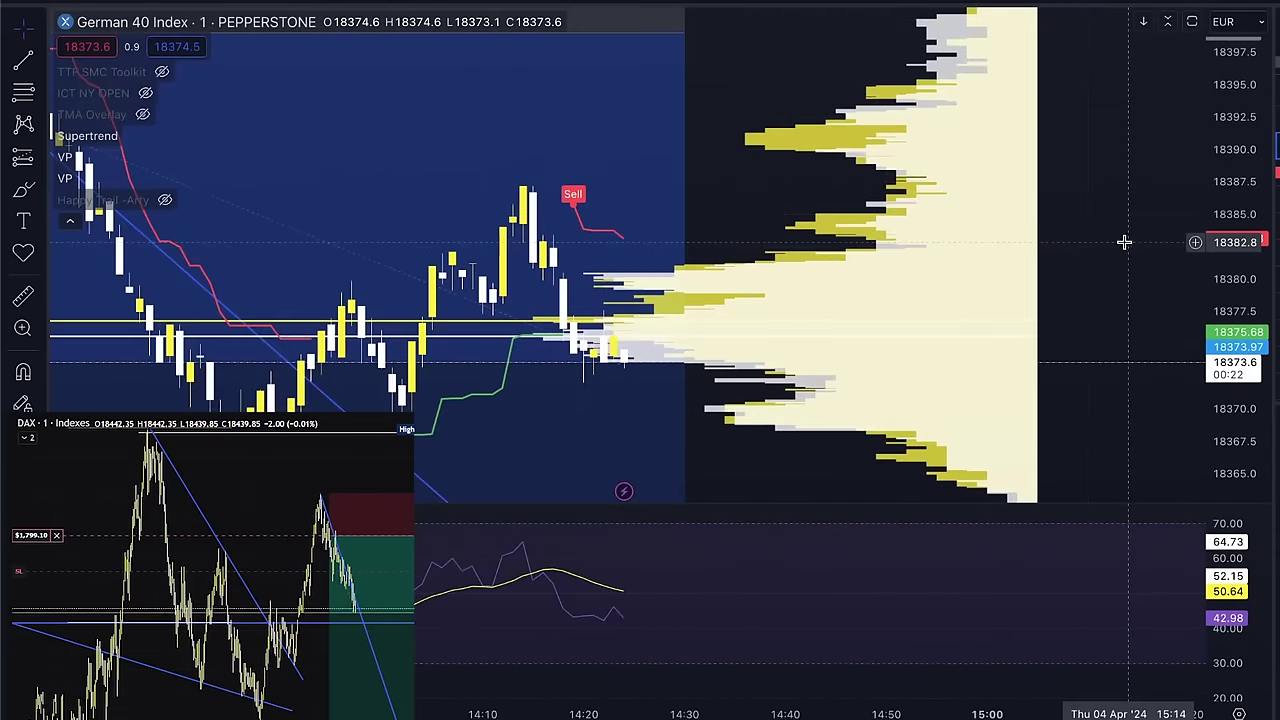
{"action": "left_click_drag", "start_coordinate": [820, 423], "coordinate": [950, 372]}
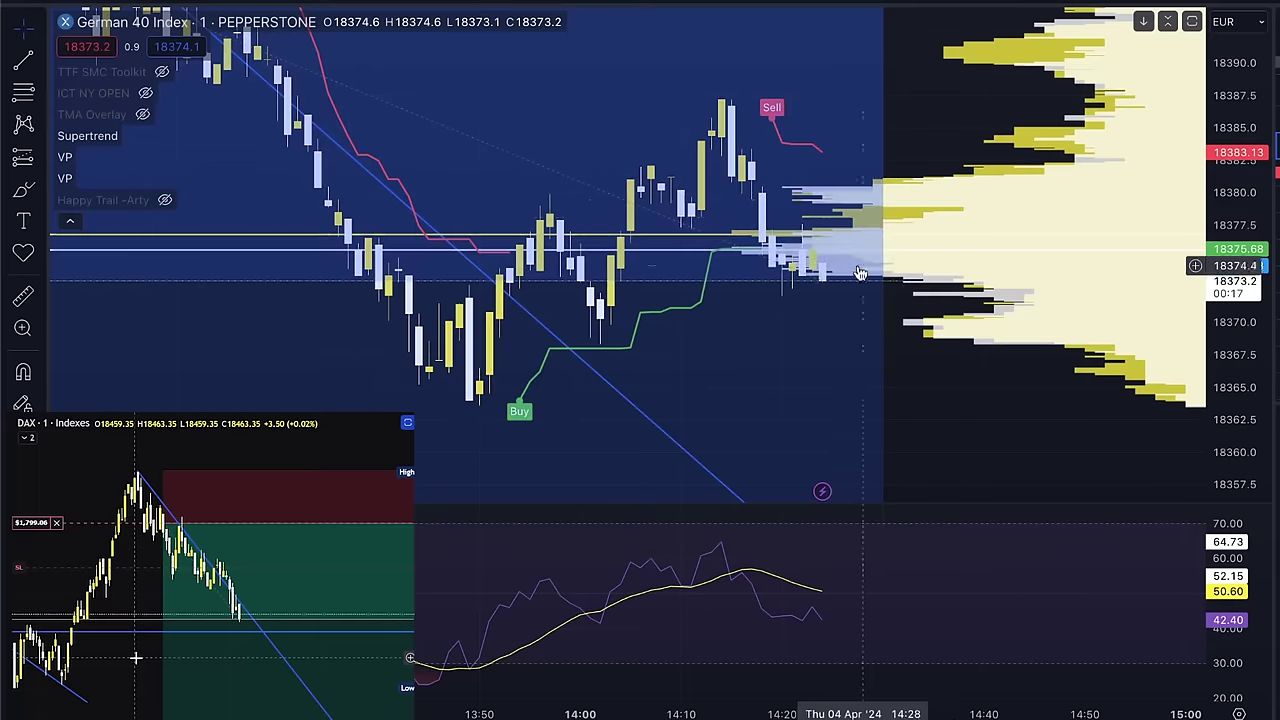
{"action": "scroll", "coordinate": [911, 226], "scroll_direction": "down", "scroll_amount": 3}
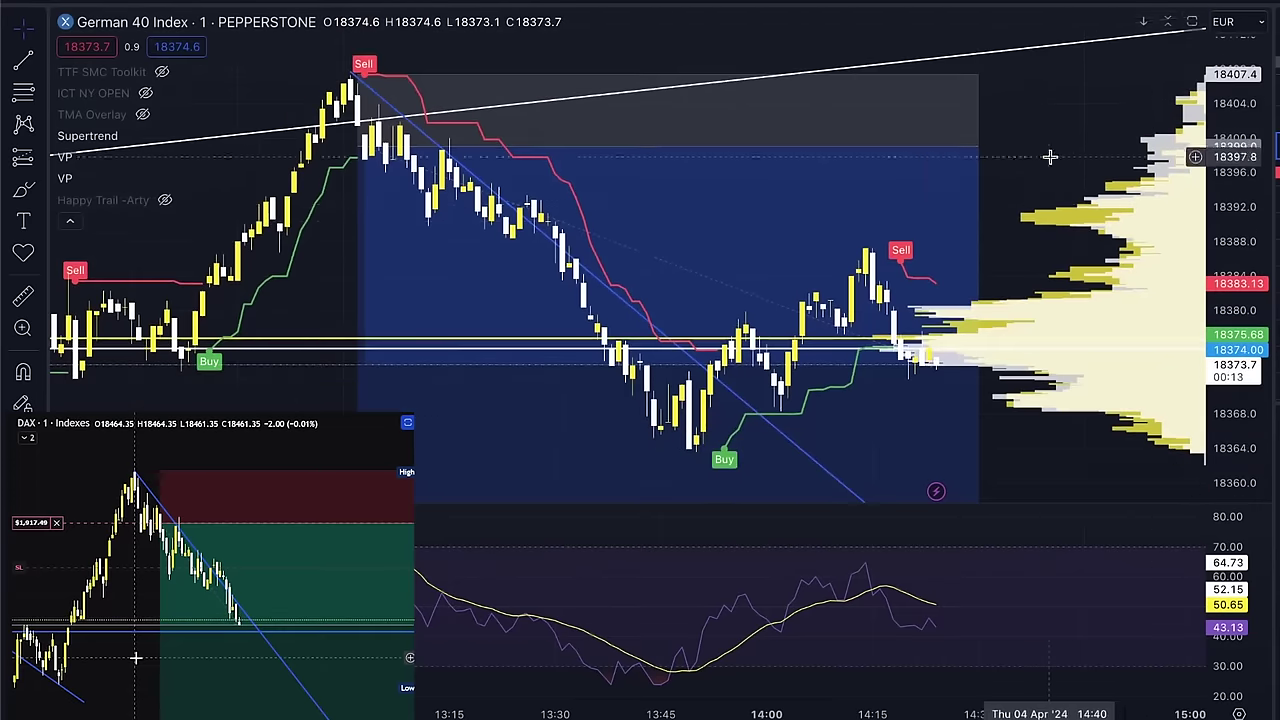
{"action": "left_click_drag", "start_coordinate": [1057, 163], "coordinate": [894, 128]}
{"action": "left_click", "coordinate": [953, 191]}
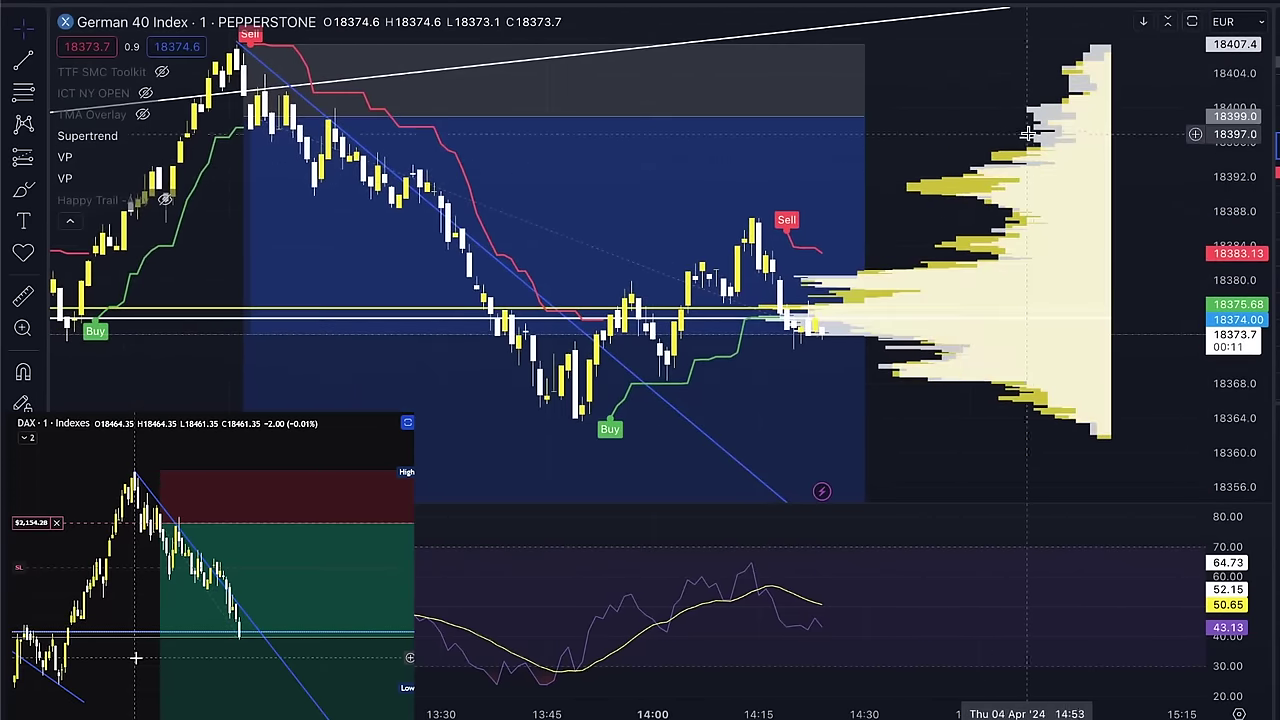
{"action": "left_click", "coordinate": [962, 192]}
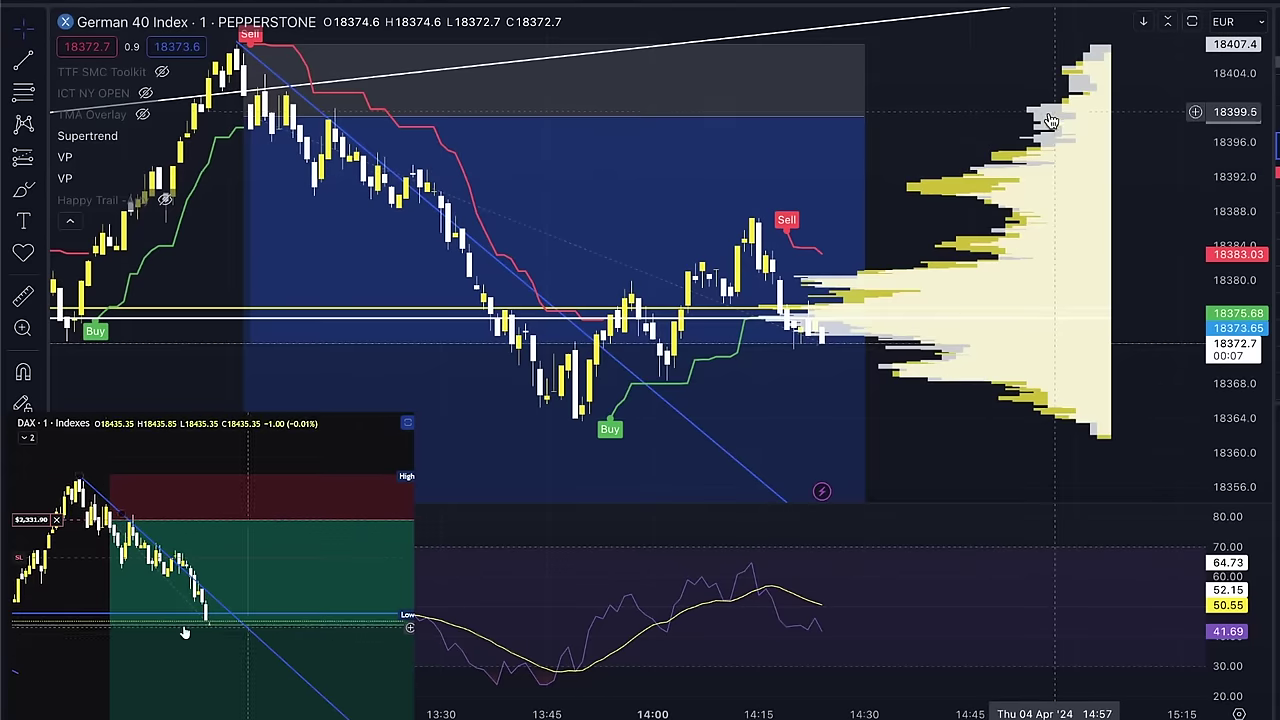
{"action": "scroll", "coordinate": [934, 131], "scroll_direction": "left", "scroll_amount": 3}
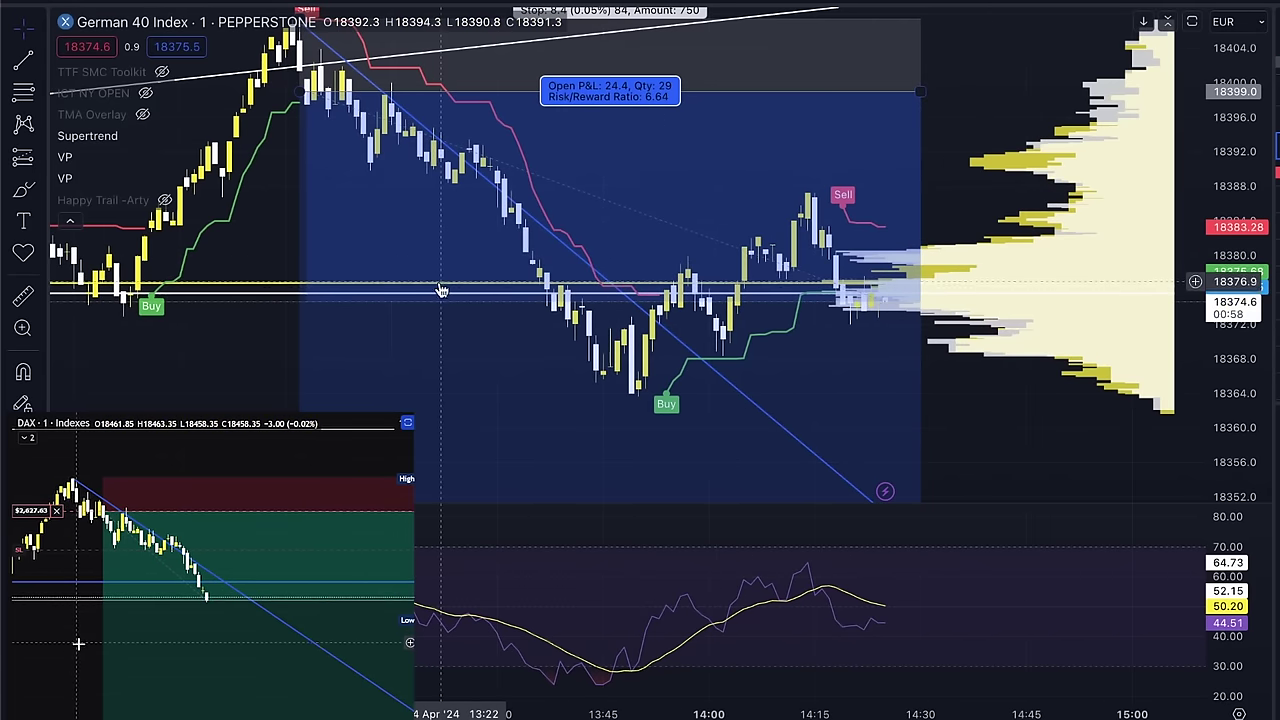
{"action": "left_click_drag", "start_coordinate": [603, 283], "coordinate": [592, 257]}
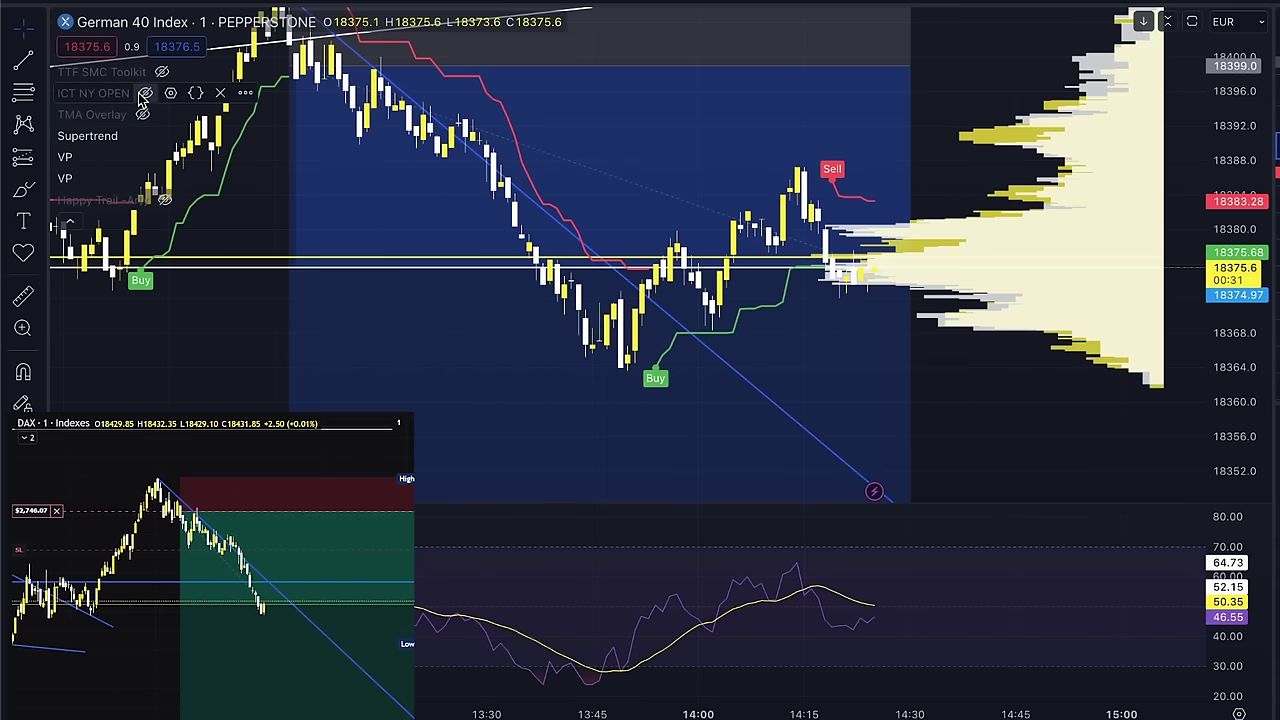
Enable HLine in the ICT NY OPEN settings to draw the dotted opening-price level
{"action": "left_click", "coordinate": [161, 73]}
{"action": "left_click", "coordinate": [161, 75]}
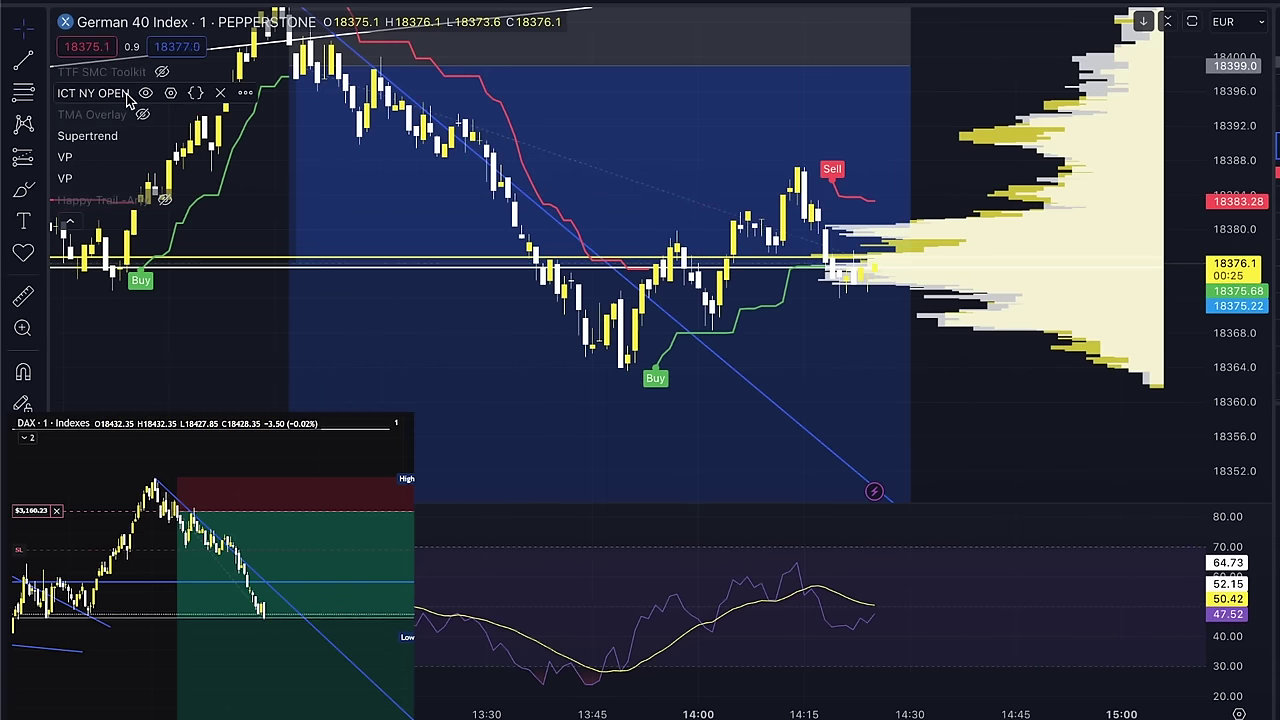
{"action": "left_click", "coordinate": [171, 93]}
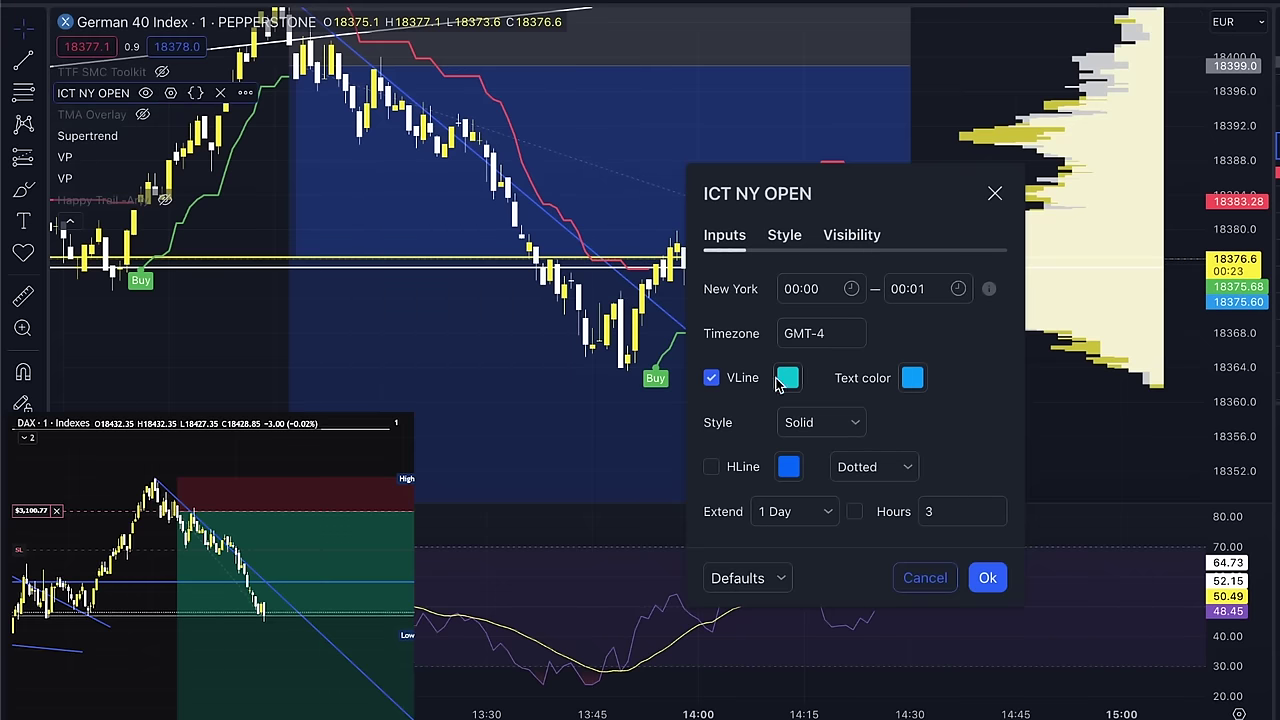
{"action": "left_click", "coordinate": [718, 466]}
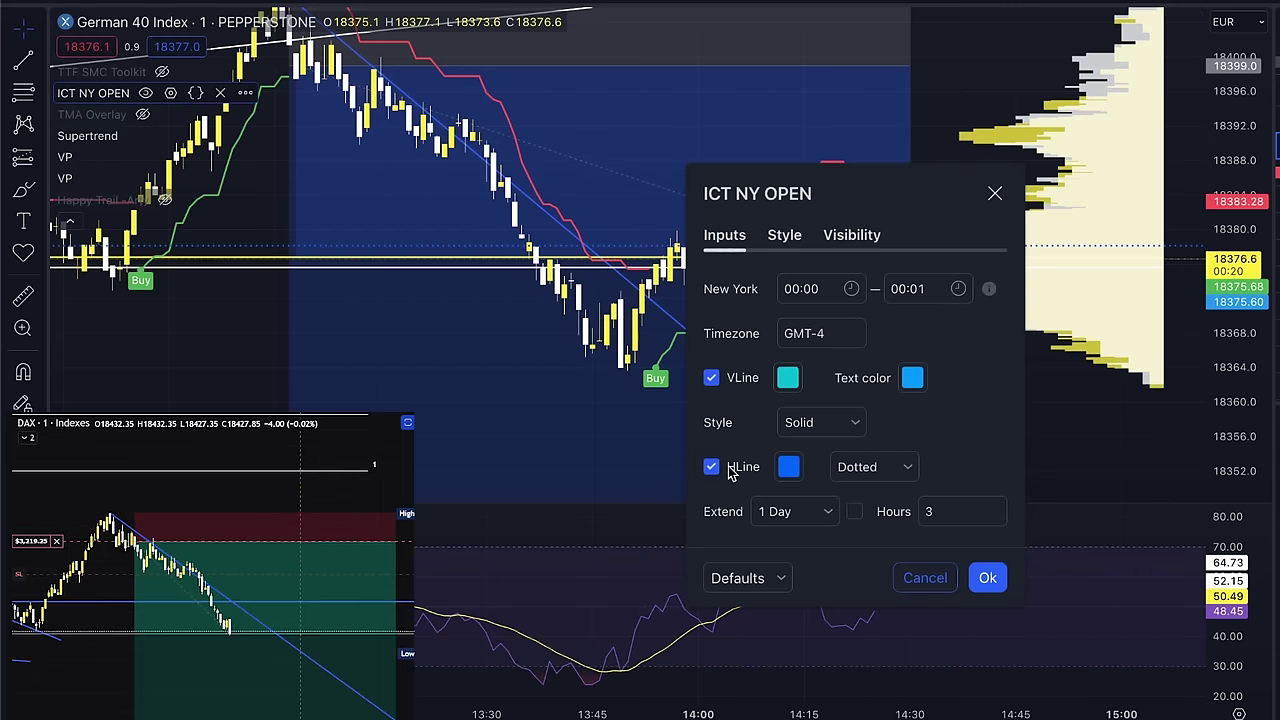
{"action": "left_click", "coordinate": [985, 580]}
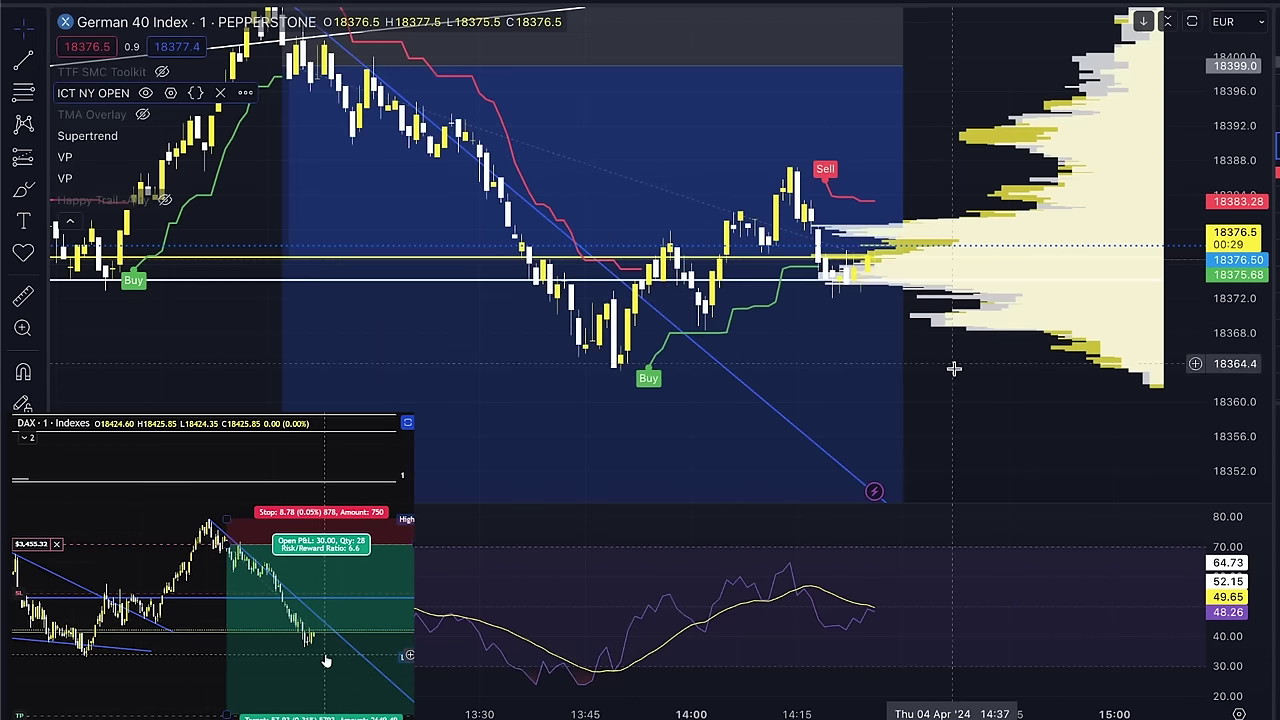
{"action": "scroll", "coordinate": [940, 376], "scroll_direction": "down", "scroll_amount": 1}
{"action": "scroll", "coordinate": [958, 386], "scroll_direction": "down", "scroll_amount": 2}
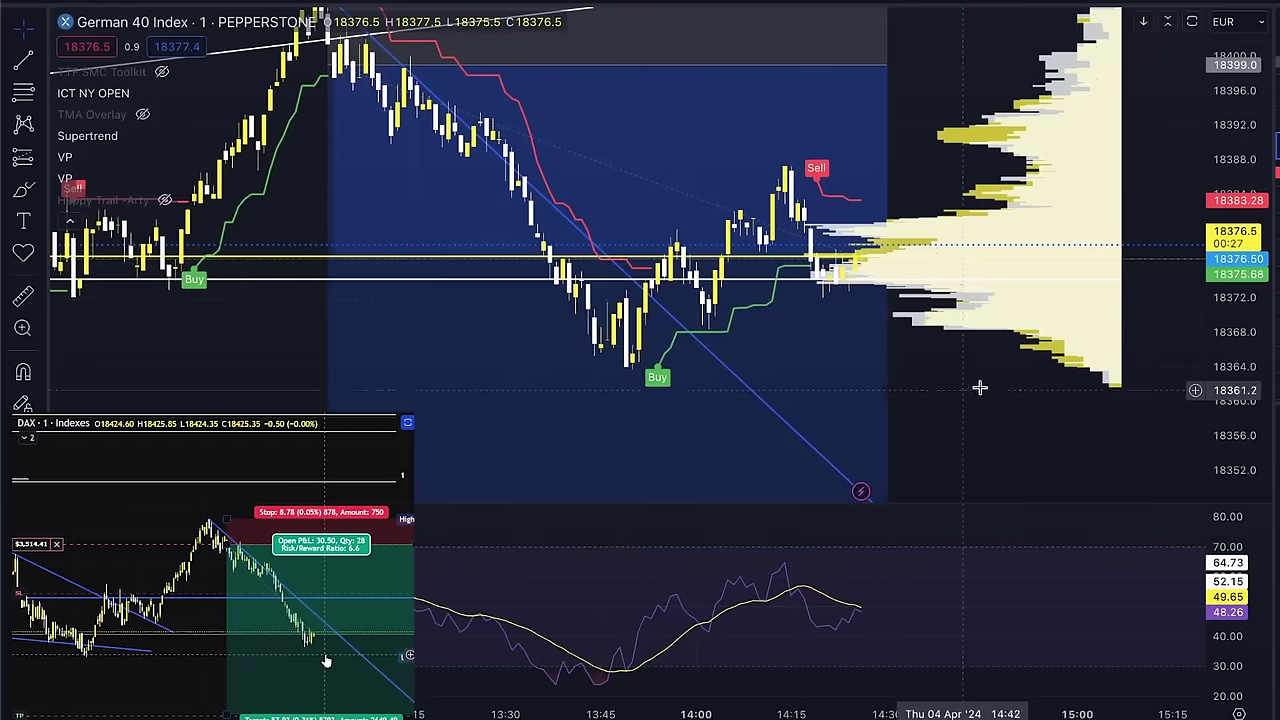
{"action": "left_click_drag", "start_coordinate": [1009, 343], "coordinate": [920, 358]}
{"action": "scroll", "coordinate": [920, 358], "scroll_direction": "down", "scroll_amount": 2}
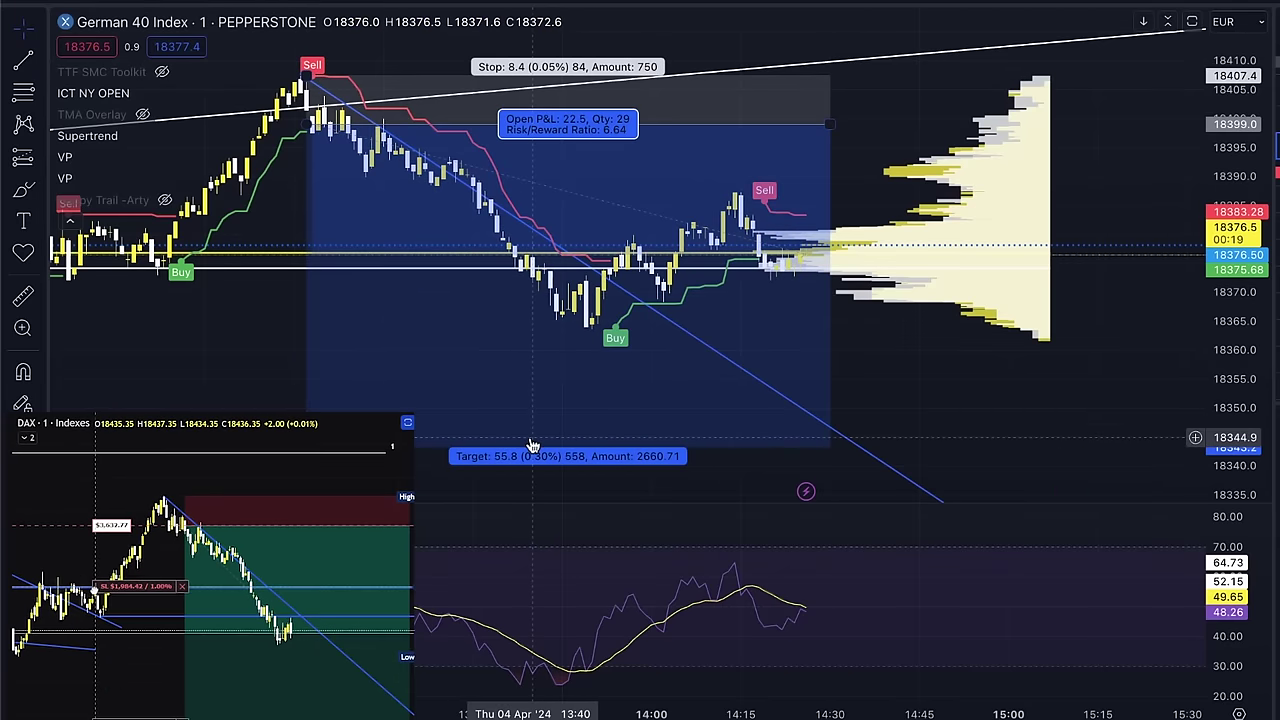
{"action": "scroll", "coordinate": [502, 444], "scroll_direction": "down", "scroll_amount": 6}
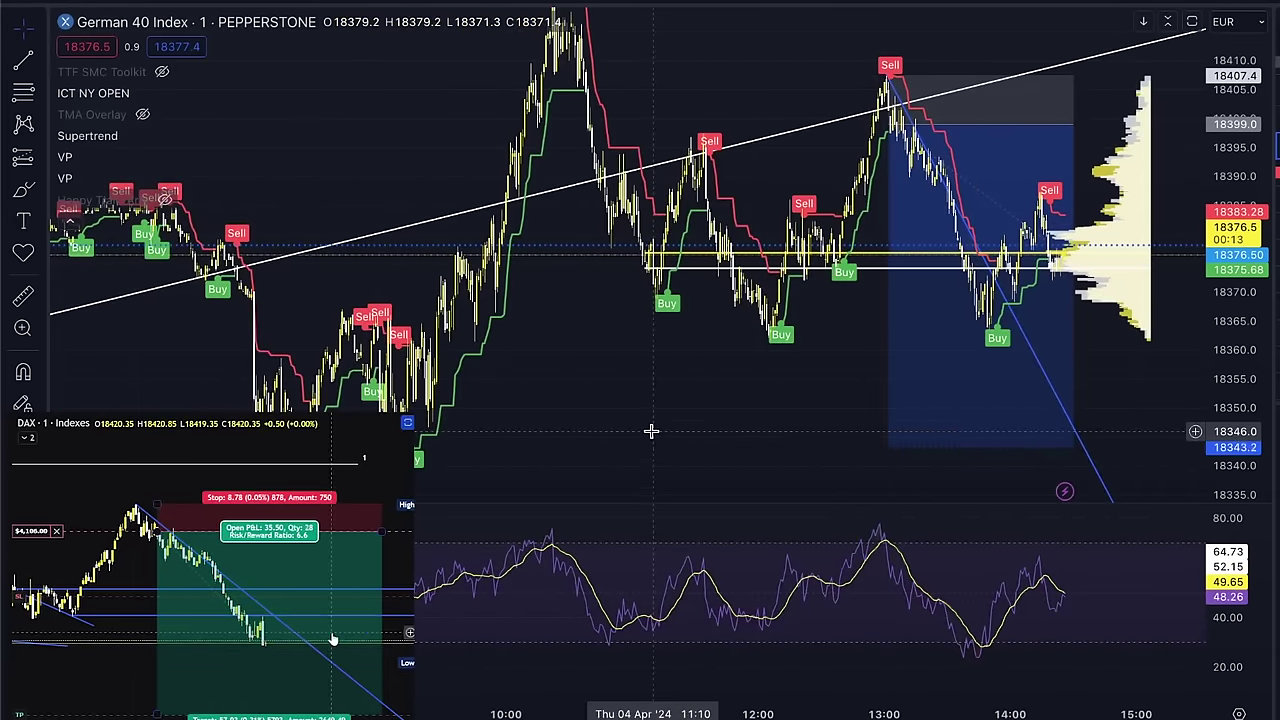
{"action": "scroll", "coordinate": [1067, 376], "scroll_direction": "up", "scroll_amount": 5}
{"action": "left_click_drag", "start_coordinate": [1067, 376], "coordinate": [1034, 413]}
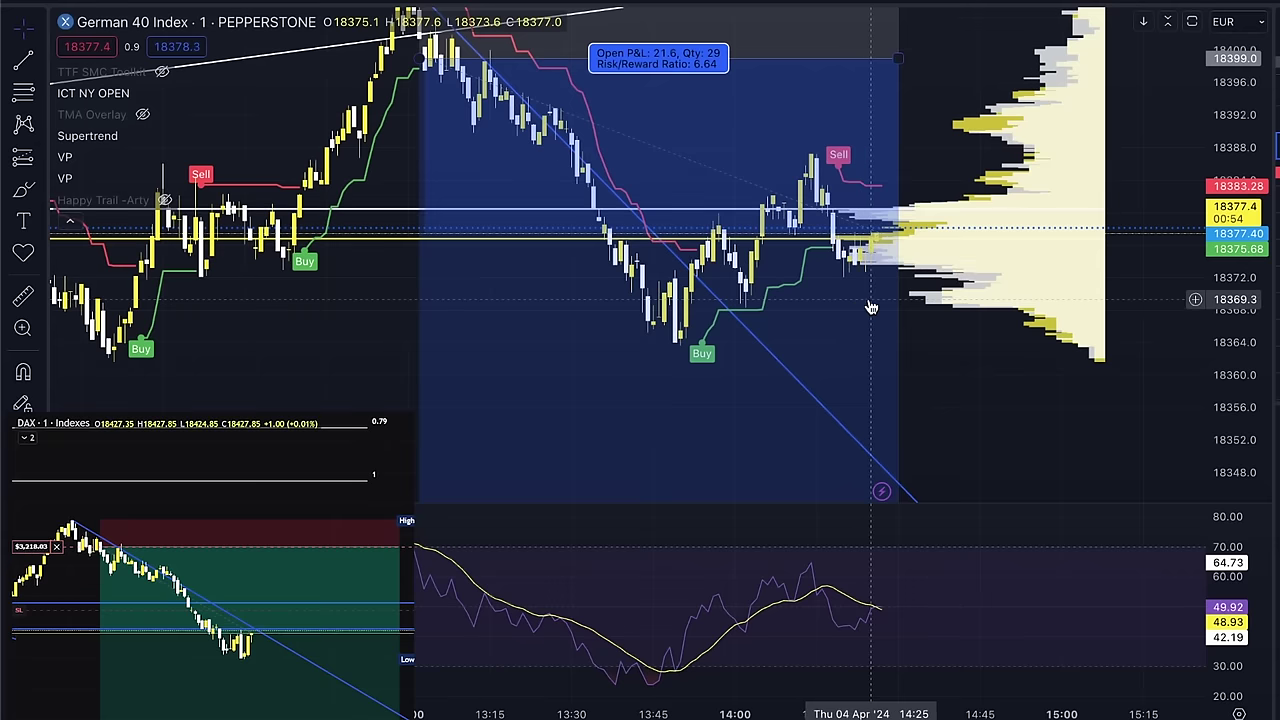
{"action": "scroll", "coordinate": [880, 340], "scroll_direction": "right", "scroll_amount": 3}
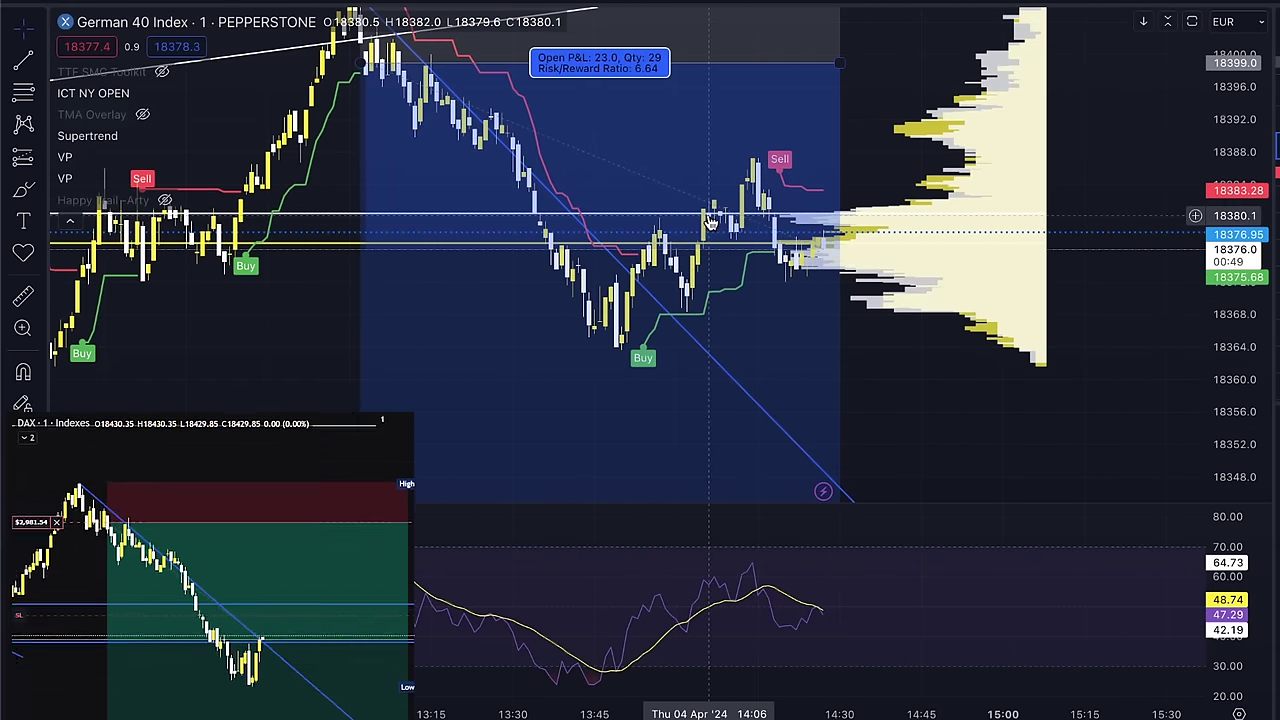
{"action": "scroll", "coordinate": [340, 320], "scroll_direction": "left", "scroll_amount": 5}
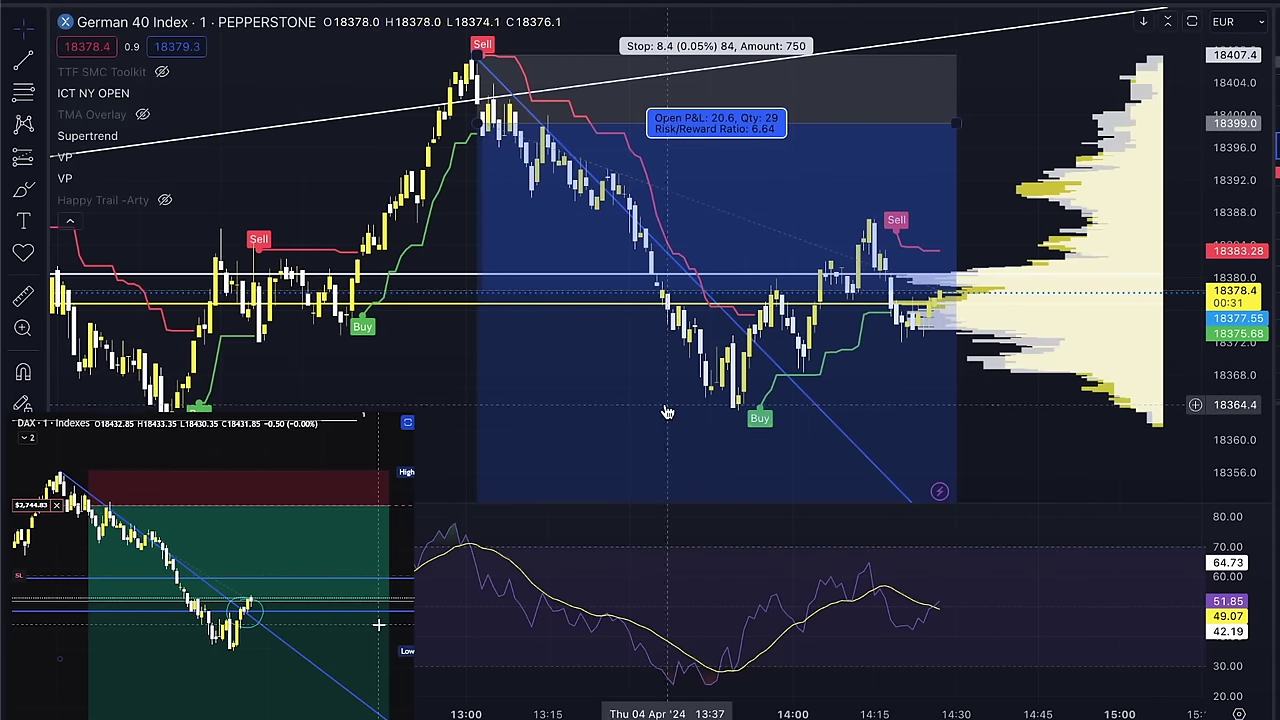
{"action": "left_click_drag", "start_coordinate": [409, 403], "coordinate": [450, 400]}
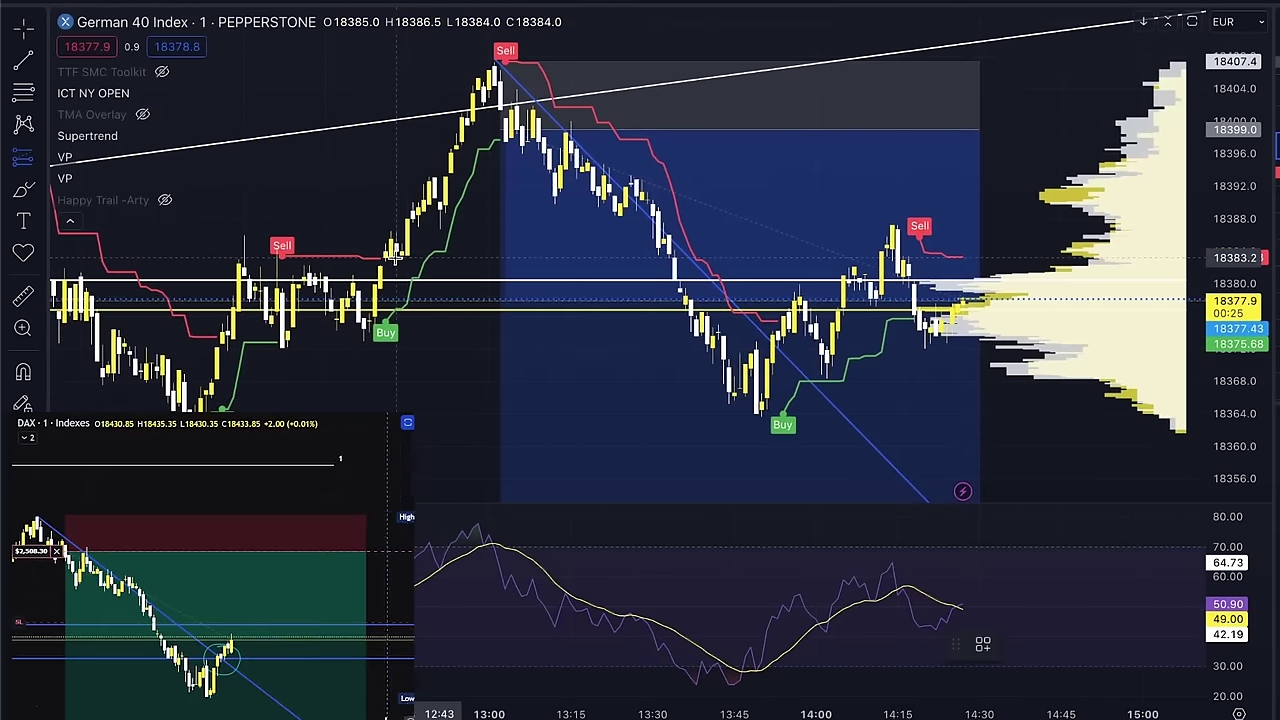
Place a long position at the Buy candle with an 8.7-point stop and 17.5-point target, ending near 13:00
{"action": "left_click", "coordinate": [387, 255]}
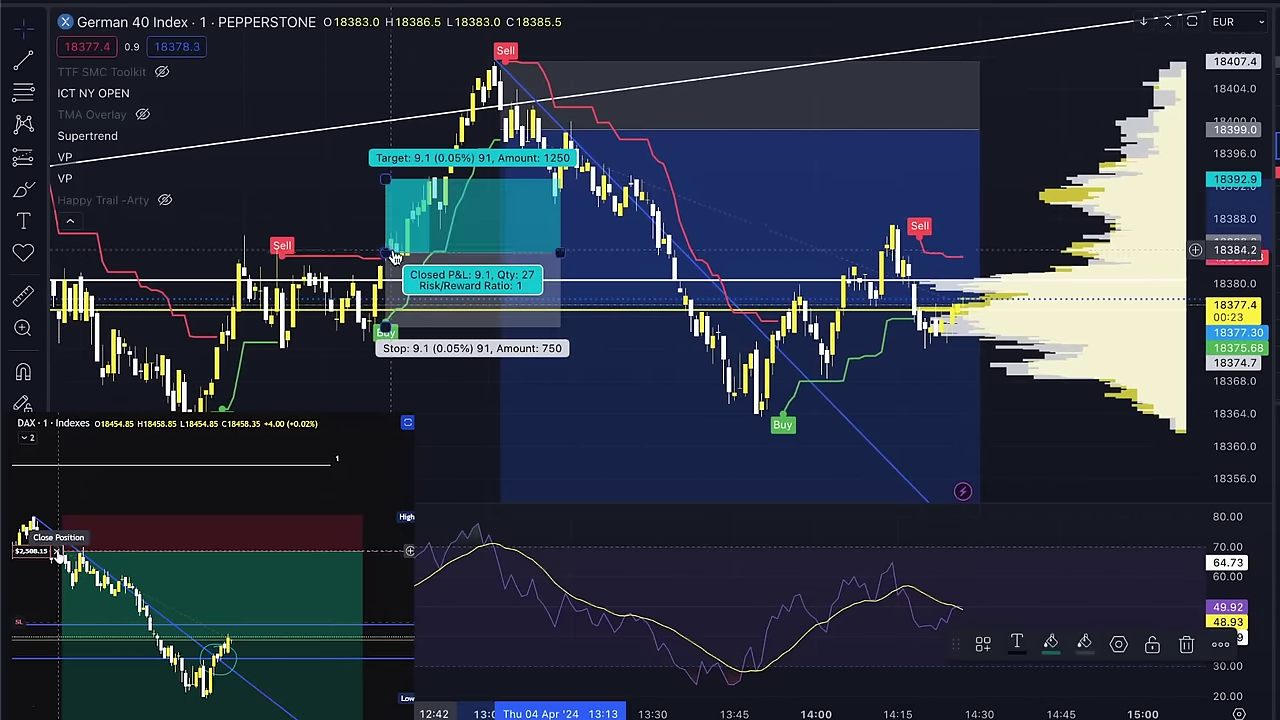
{"action": "left_click_drag", "start_coordinate": [386, 327], "coordinate": [386, 322]}
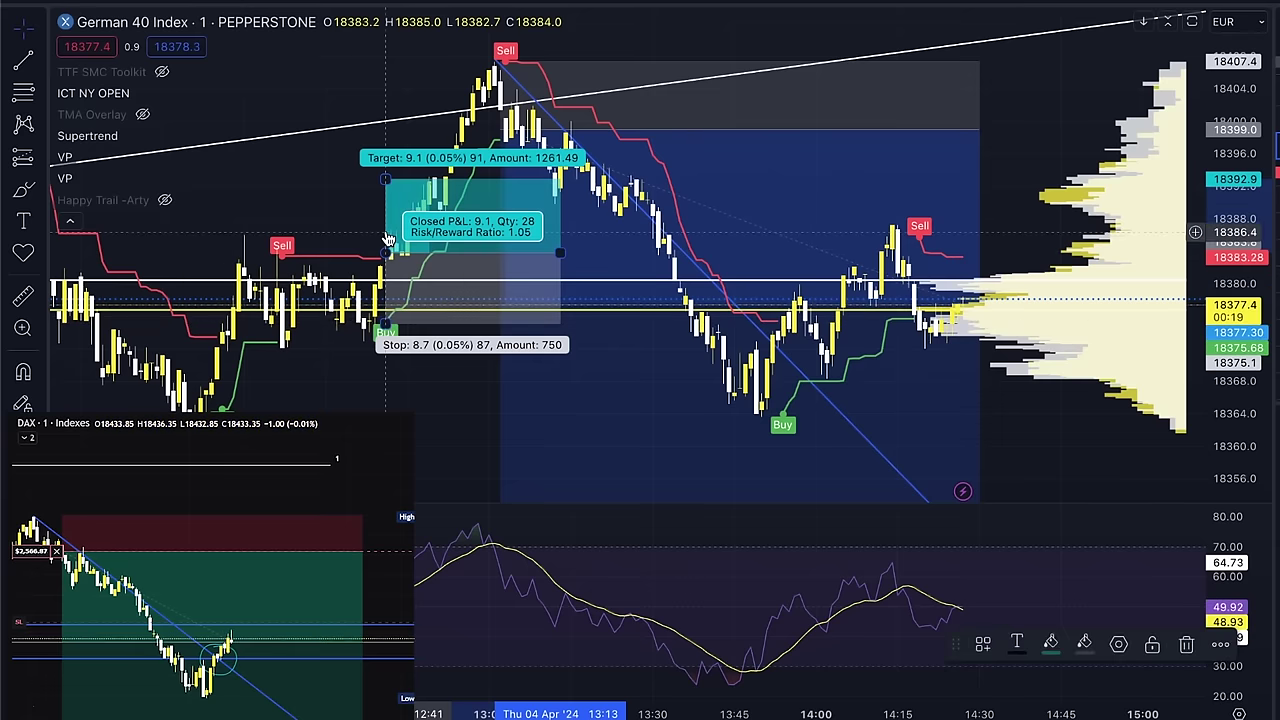
{"action": "left_click_drag", "start_coordinate": [388, 181], "coordinate": [390, 114]}
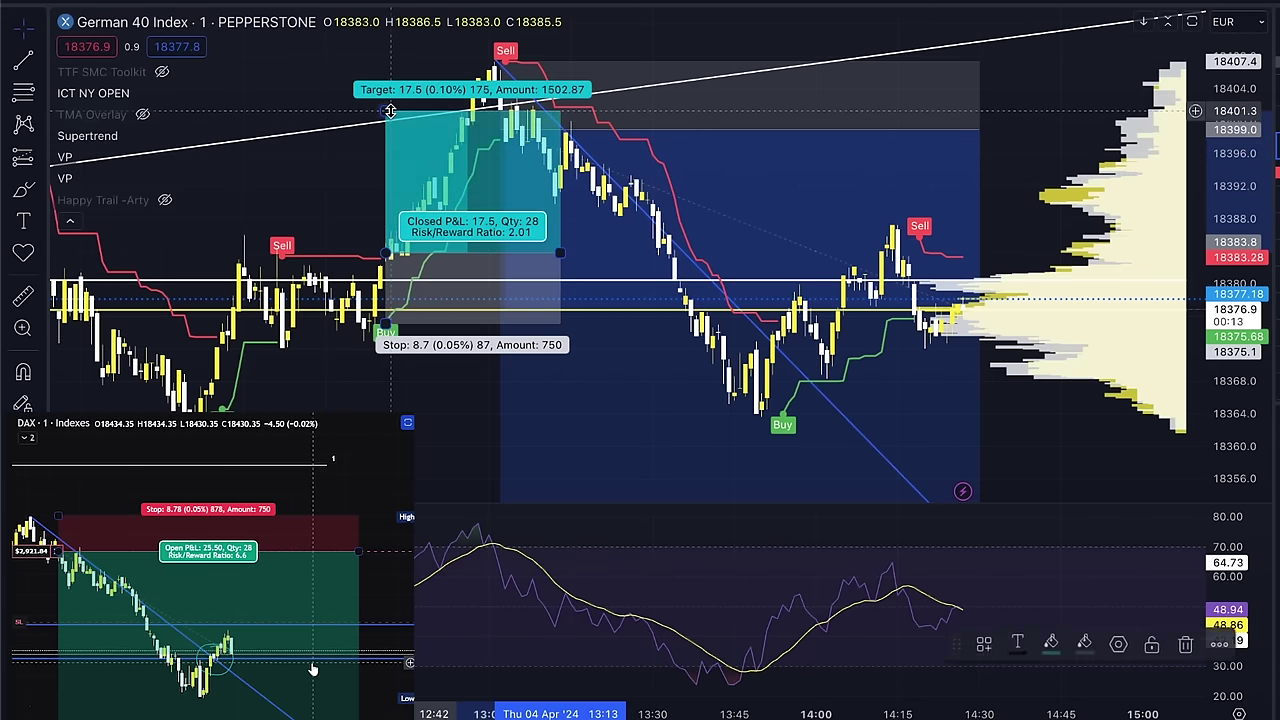
{"action": "left_click_drag", "start_coordinate": [560, 252], "coordinate": [478, 250]}
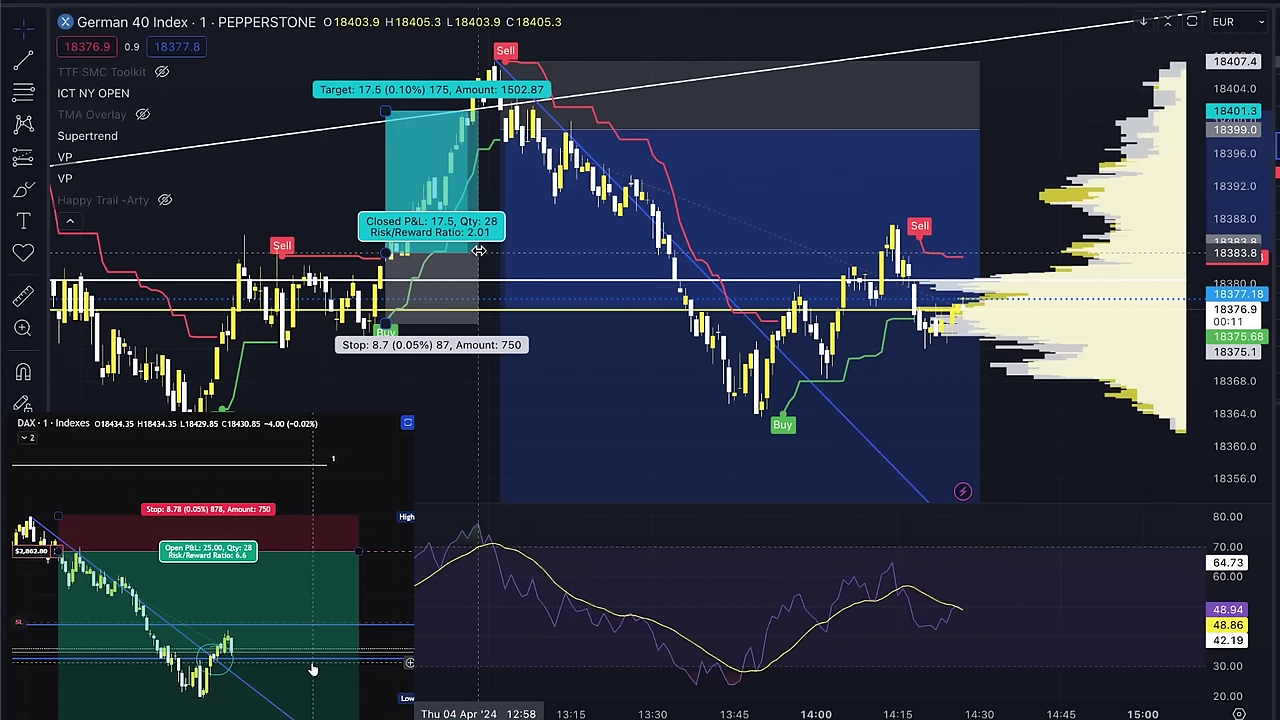
{"action": "left_click", "coordinate": [521, 101]}
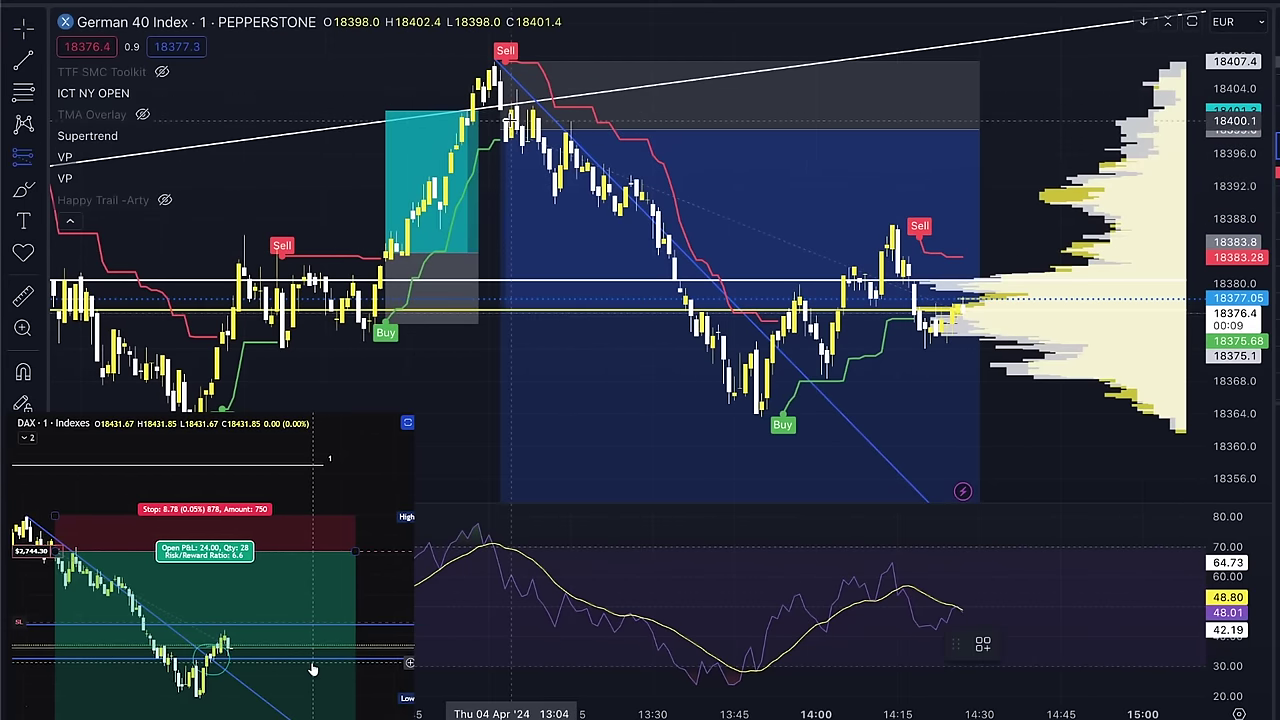
Place a short position at the 13:00 Sell peak with an 11.2-point stop and 22.7-point target
{"action": "left_click", "coordinate": [508, 145]}
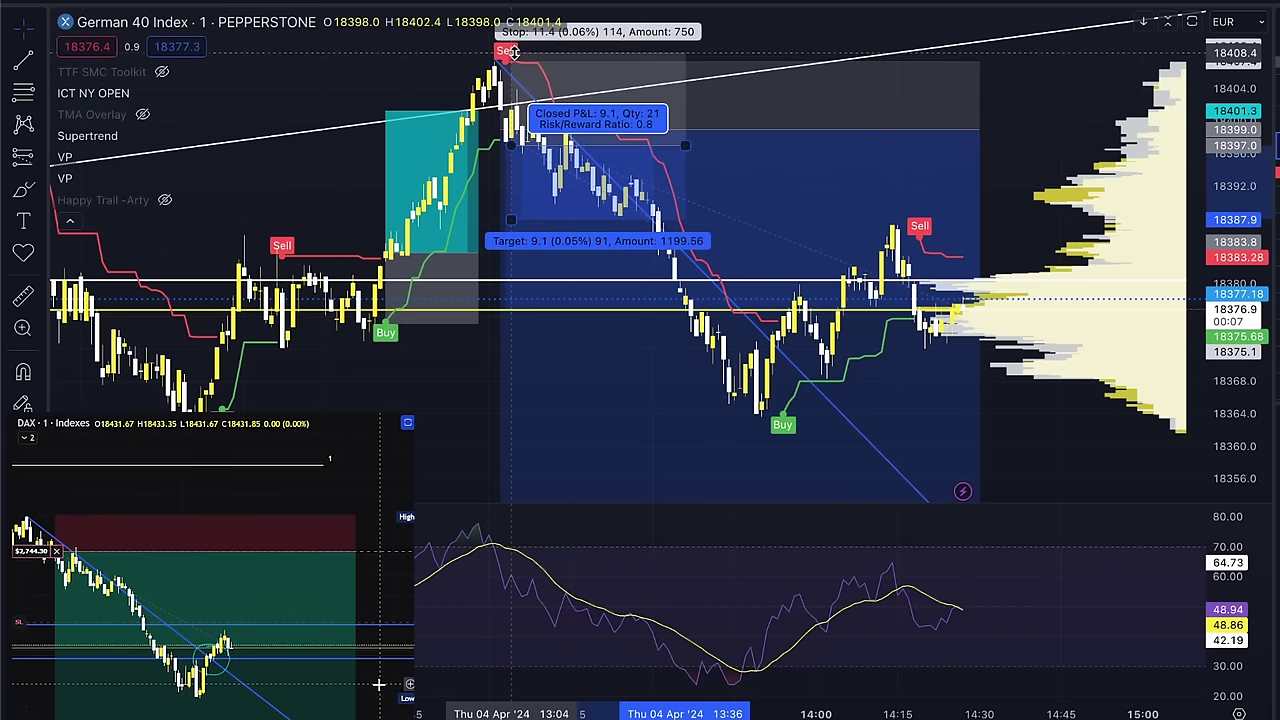
{"action": "left_click_drag", "start_coordinate": [517, 220], "coordinate": [513, 322]}
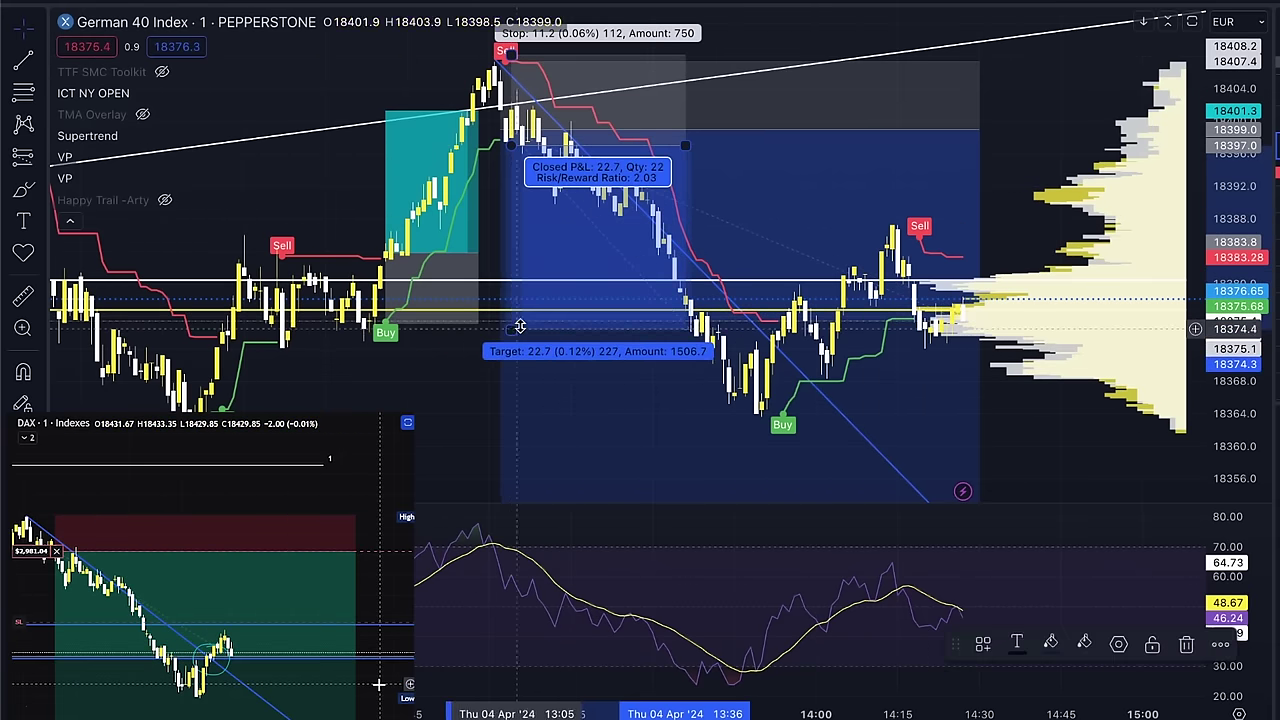
{"action": "left_click_drag", "start_coordinate": [382, 413], "coordinate": [577, 388]}
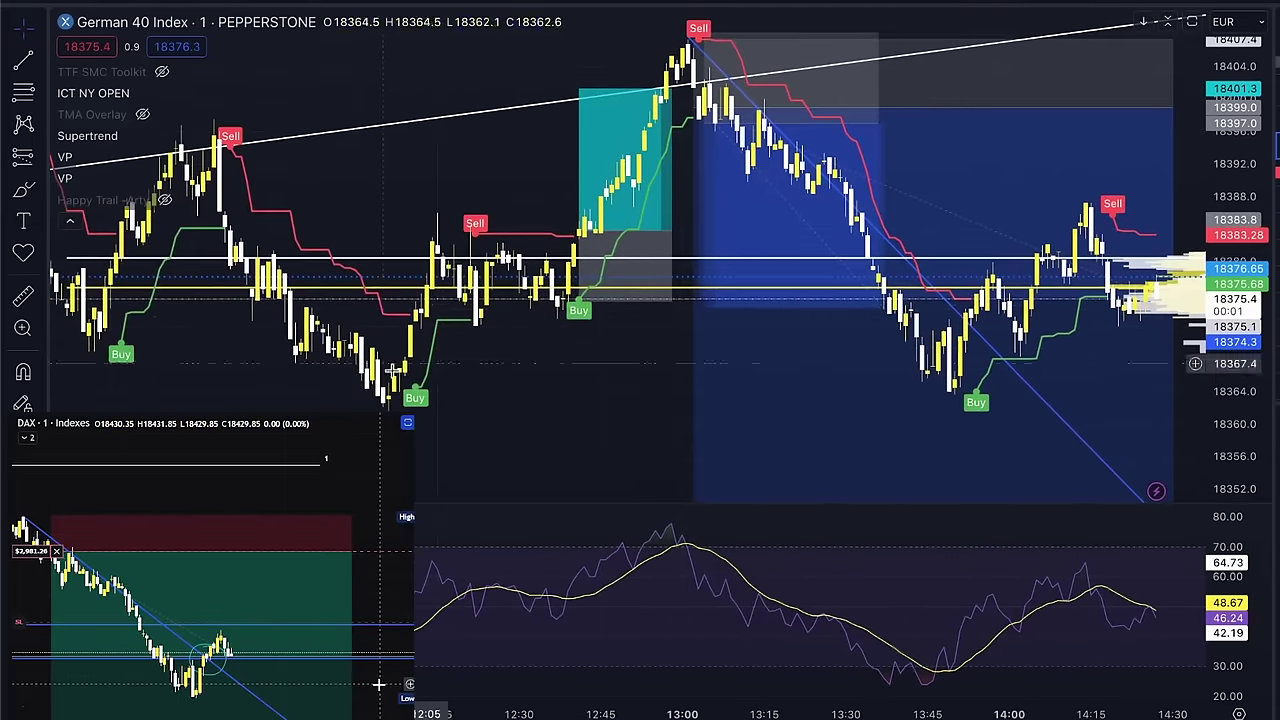
Review the long and short trade boxes on the chart, then collapse the indicator legend
{"action": "scroll", "coordinate": [563, 363], "scroll_direction": "down", "scroll_amount": 3}
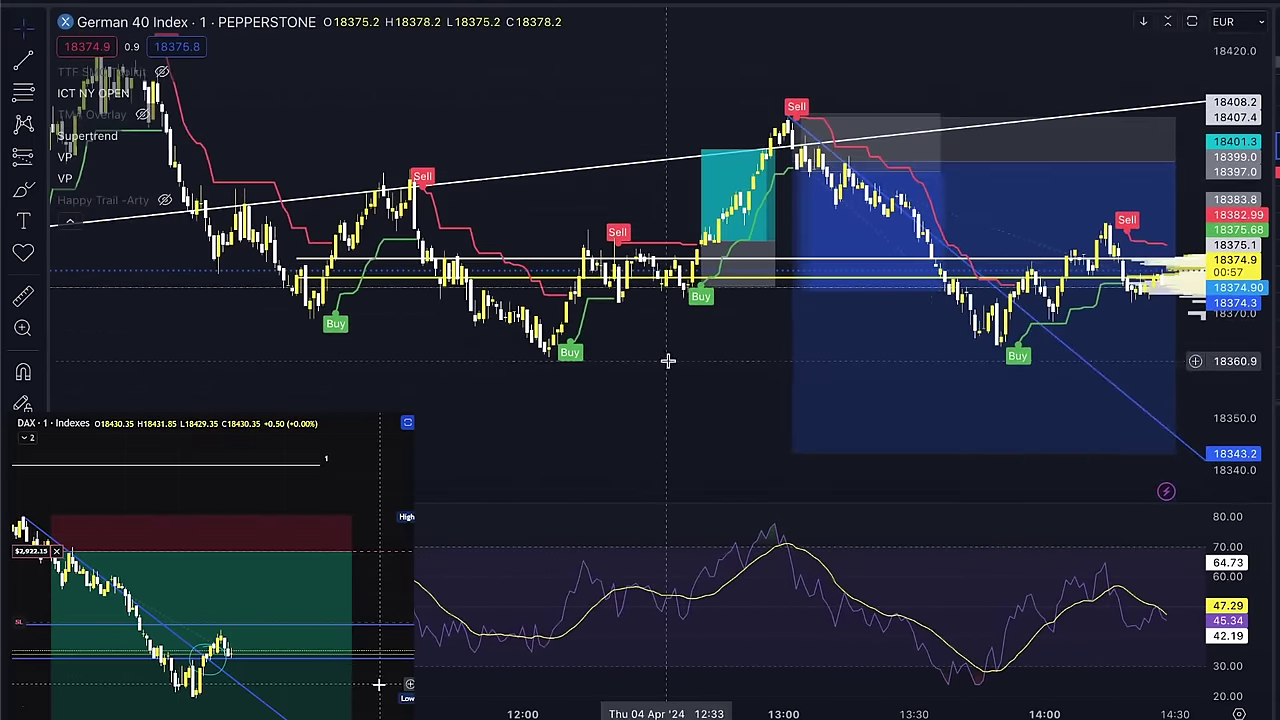
{"action": "left_click_drag", "start_coordinate": [669, 363], "coordinate": [787, 367]}
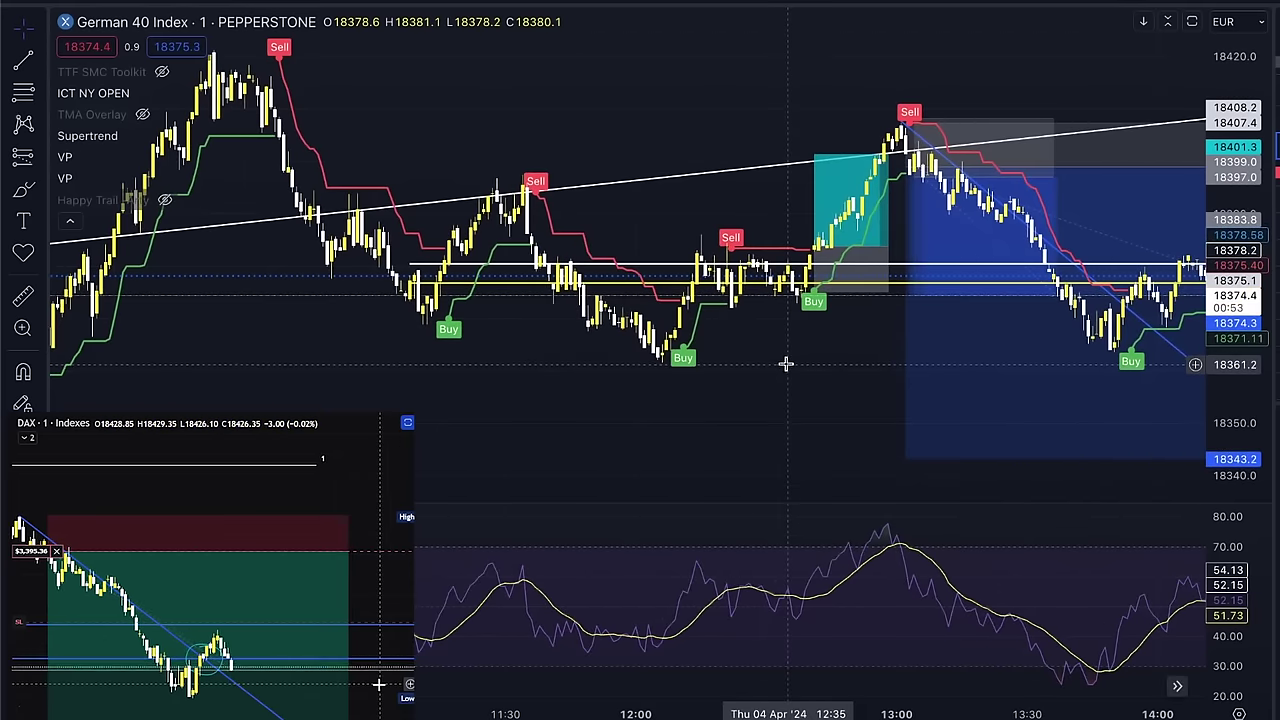
{"action": "left_click_drag", "start_coordinate": [831, 365], "coordinate": [526, 350]}
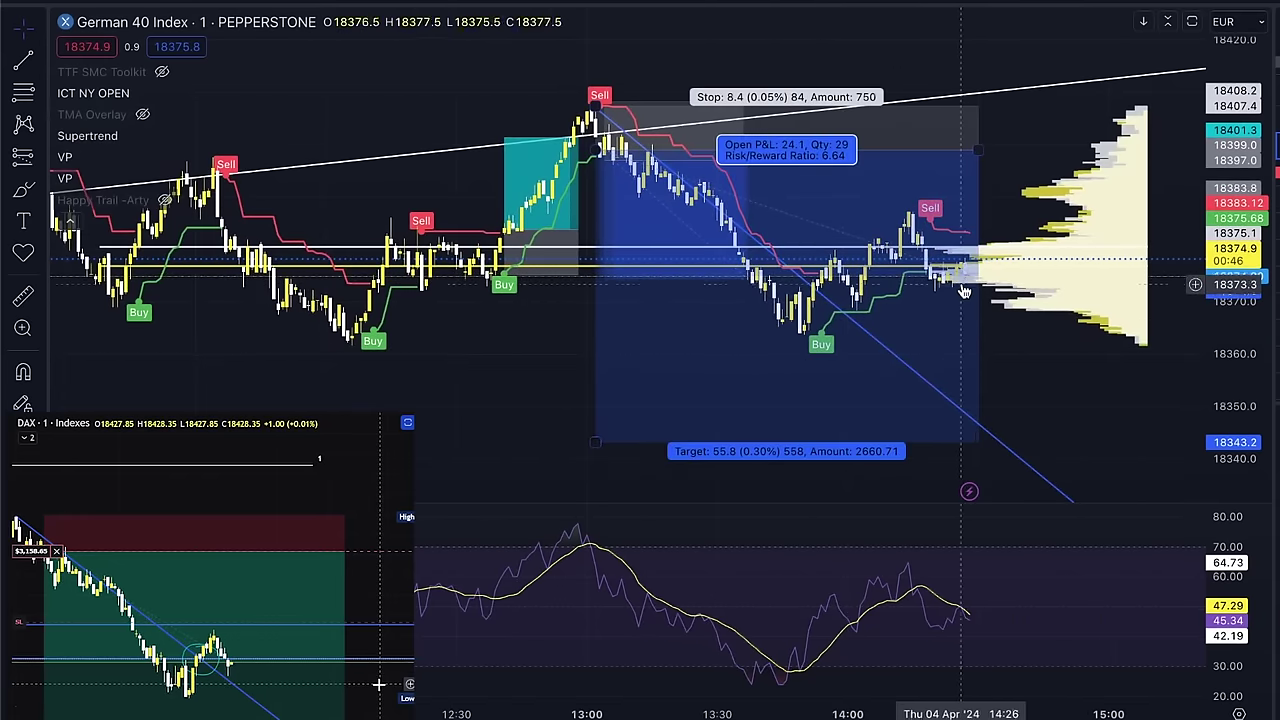
{"action": "mouse_move", "coordinate": [605, 130]}
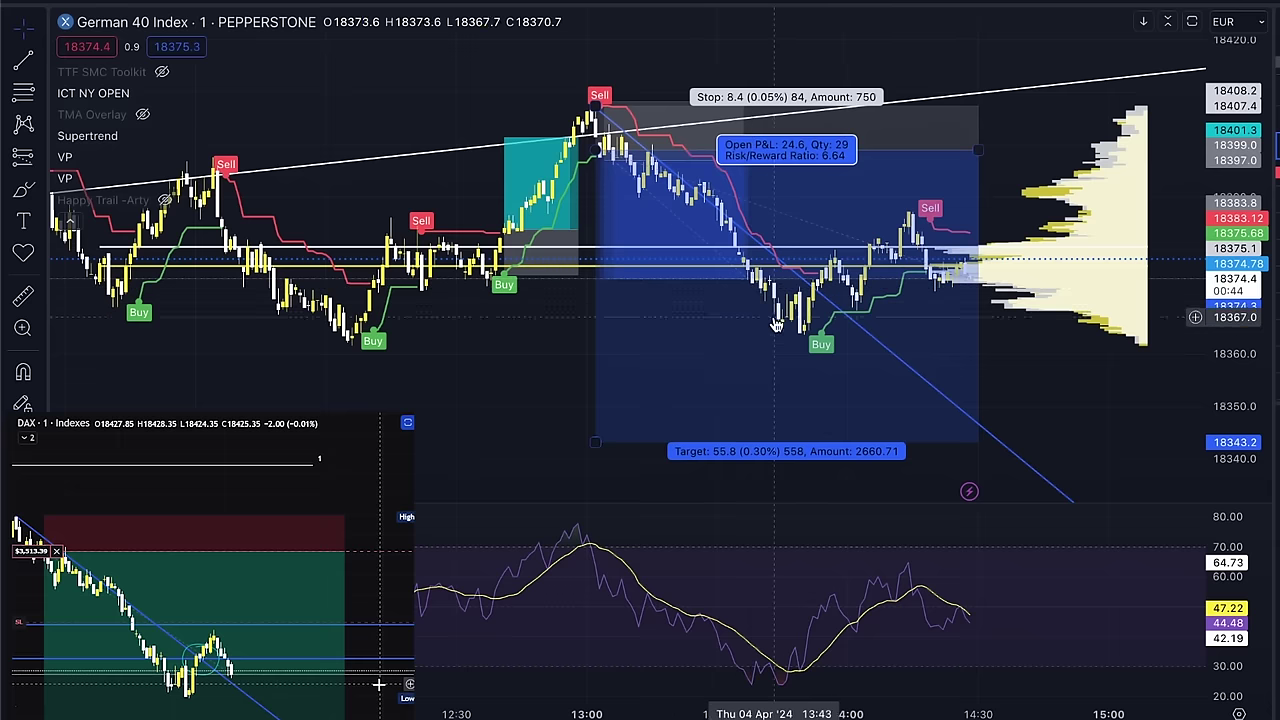
{"action": "left_click_drag", "start_coordinate": [615, 122], "coordinate": [805, 338]}
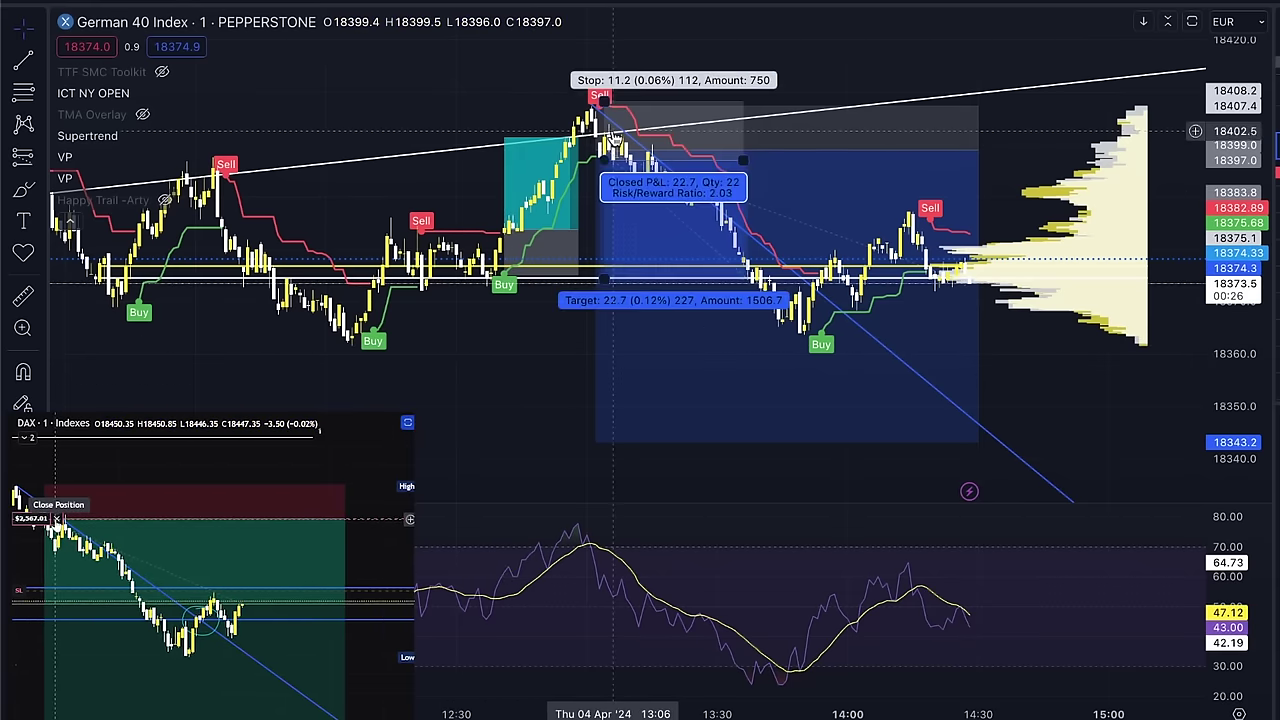
{"action": "scroll", "coordinate": [560, 420], "scroll_direction": "left", "scroll_amount": 5}
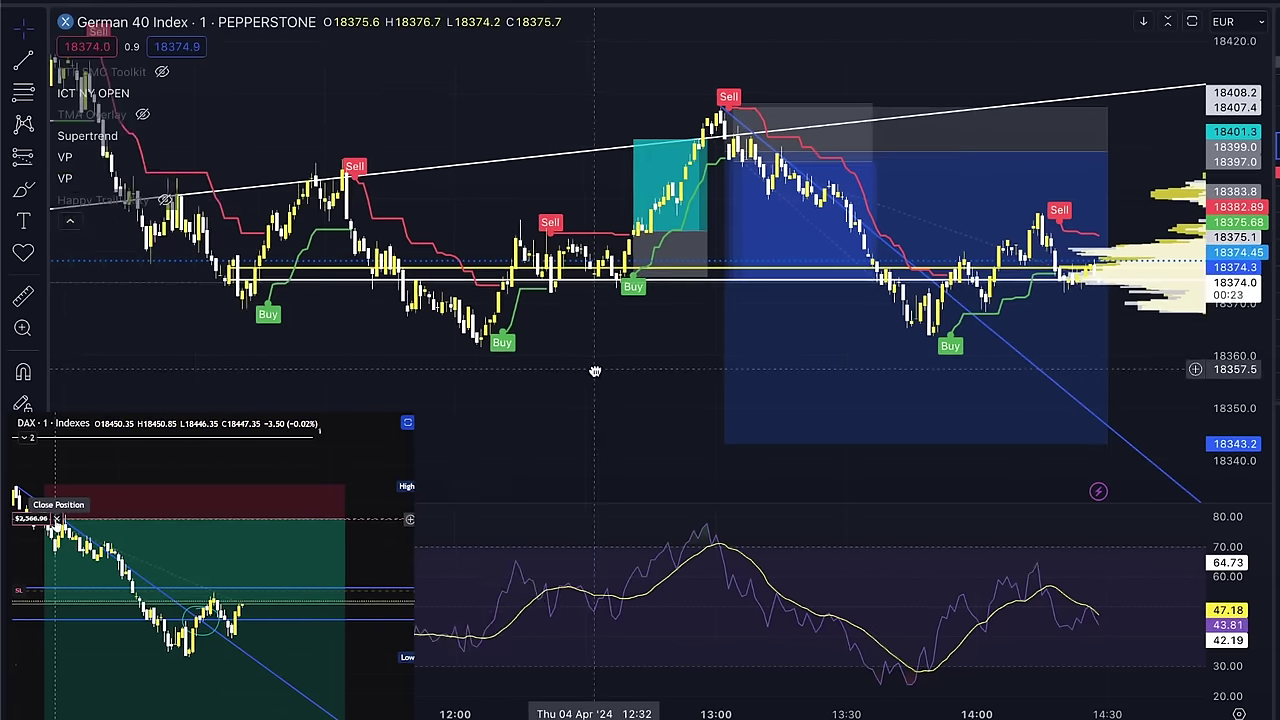
{"action": "left_click", "coordinate": [70, 221]}
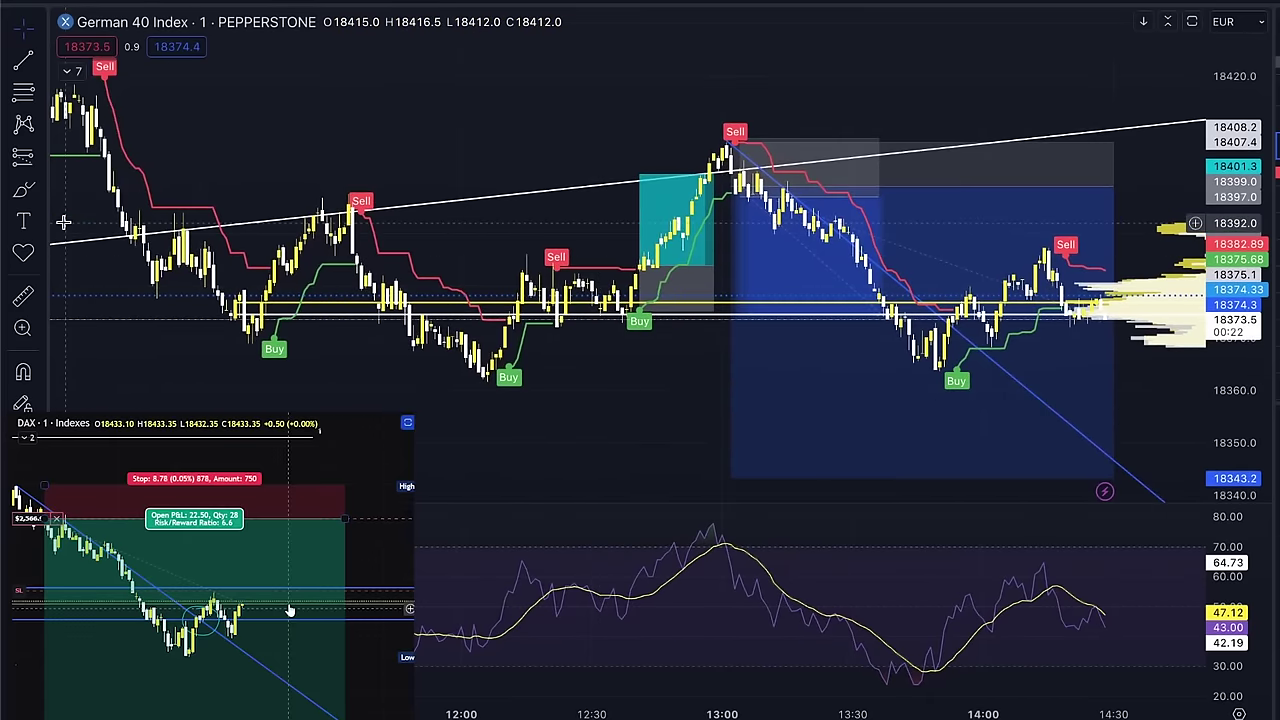